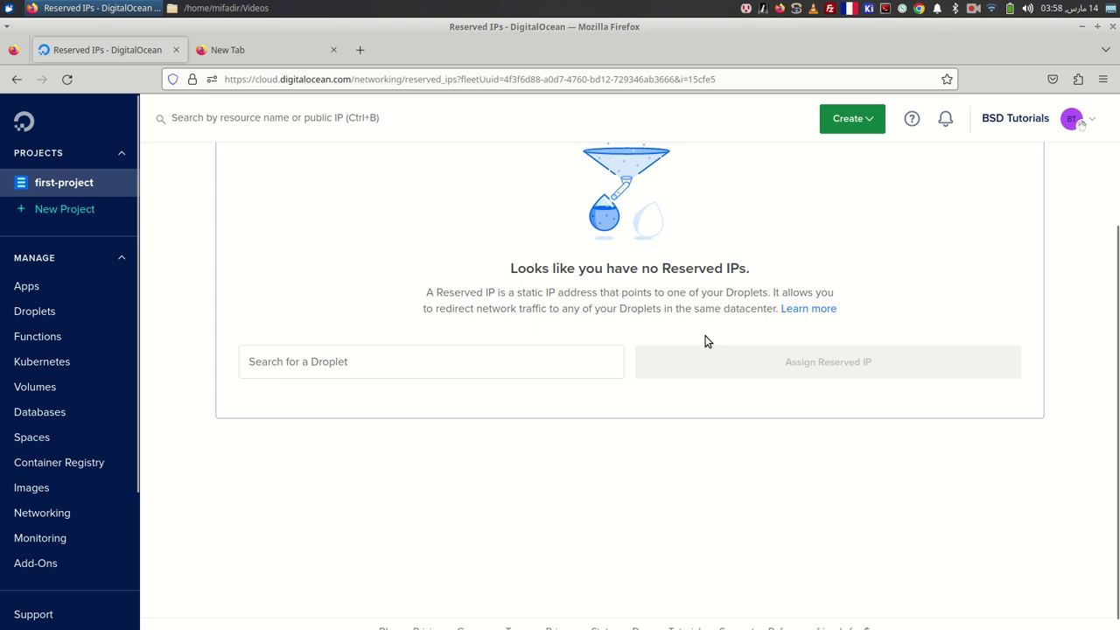
Step: Start creating a new Droplet and choose the Regular SSD CPU option with the $4.00/month, 512 MB, 10 GB size
scroll(561, 371, "up", 2)
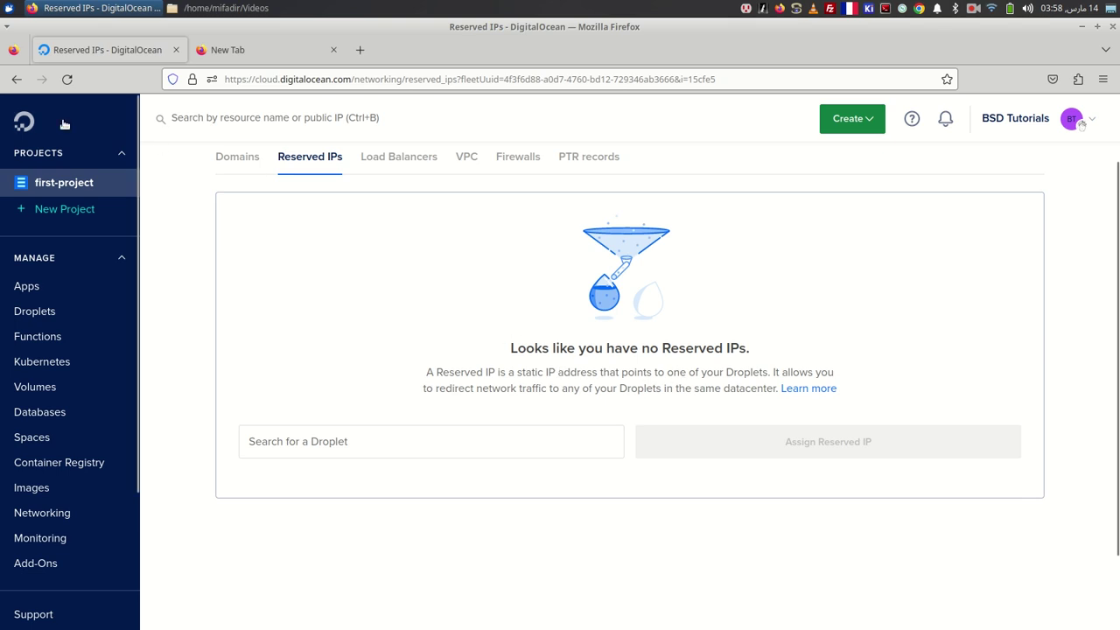
left_click(856, 119)
left_click(829, 174)
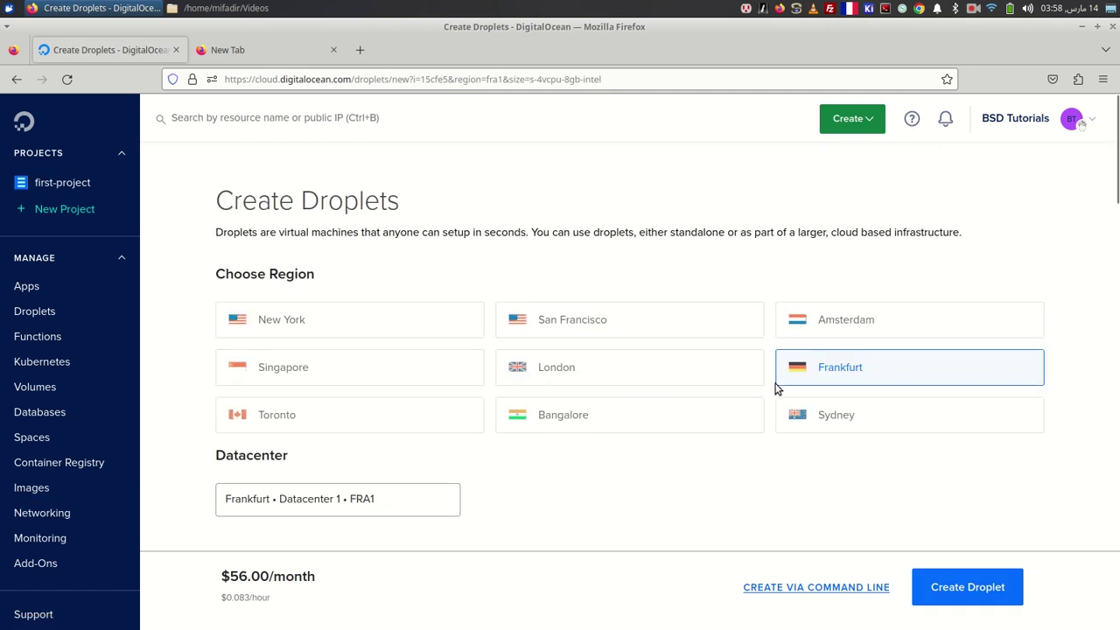
scroll(323, 408, "down", 5)
scroll(289, 481, "down", 4)
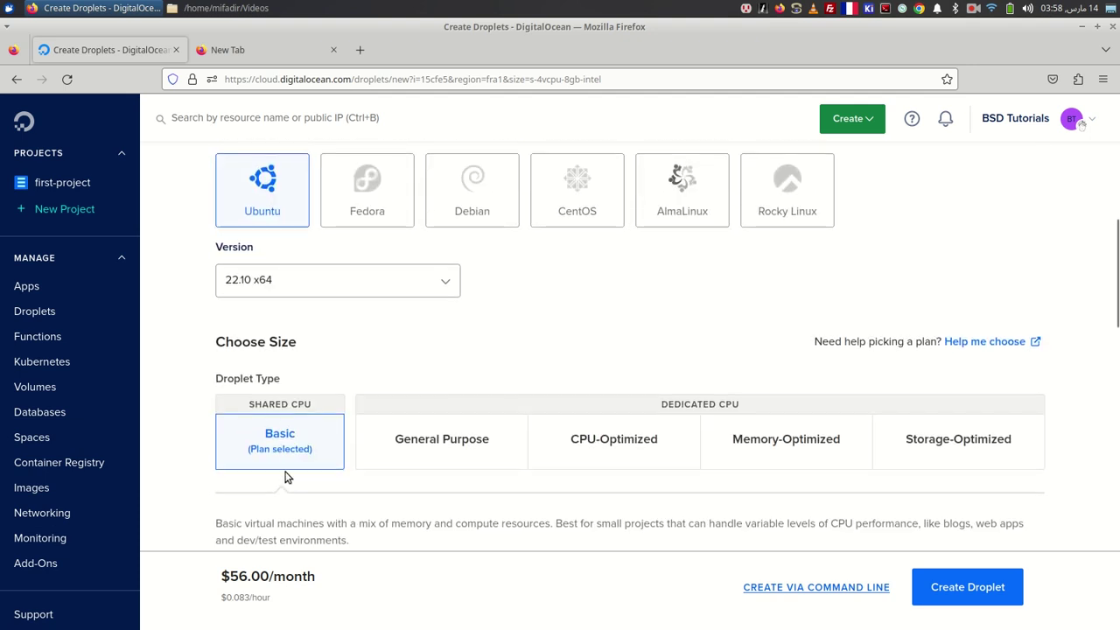
scroll(325, 435, "down", 4)
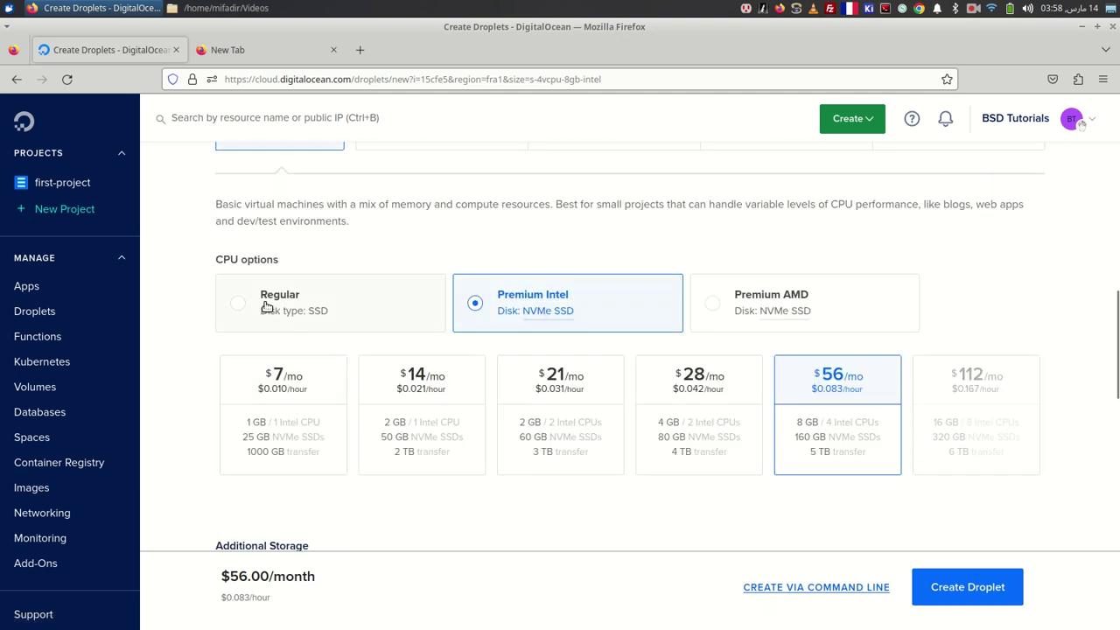
left_click(268, 304)
left_click(228, 416)
left_click(300, 420)
Step: Set the quantity to 2 Droplets in the final details and create them in first-project
scroll(707, 508, "down", 5)
scroll(707, 508, "down", 10)
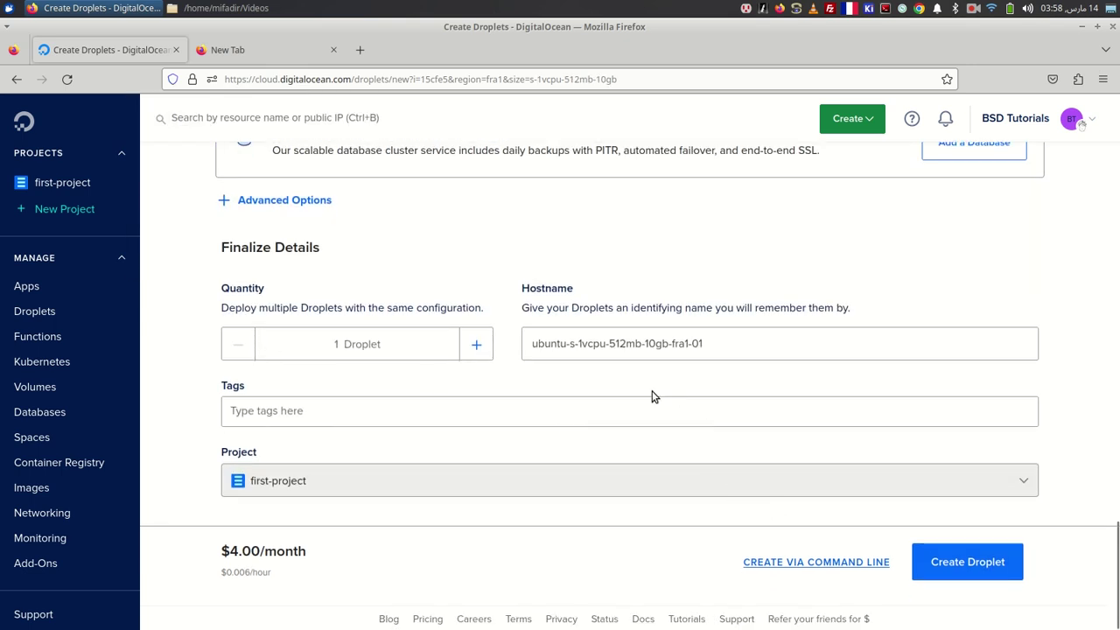
left_click(479, 345)
left_click(956, 580)
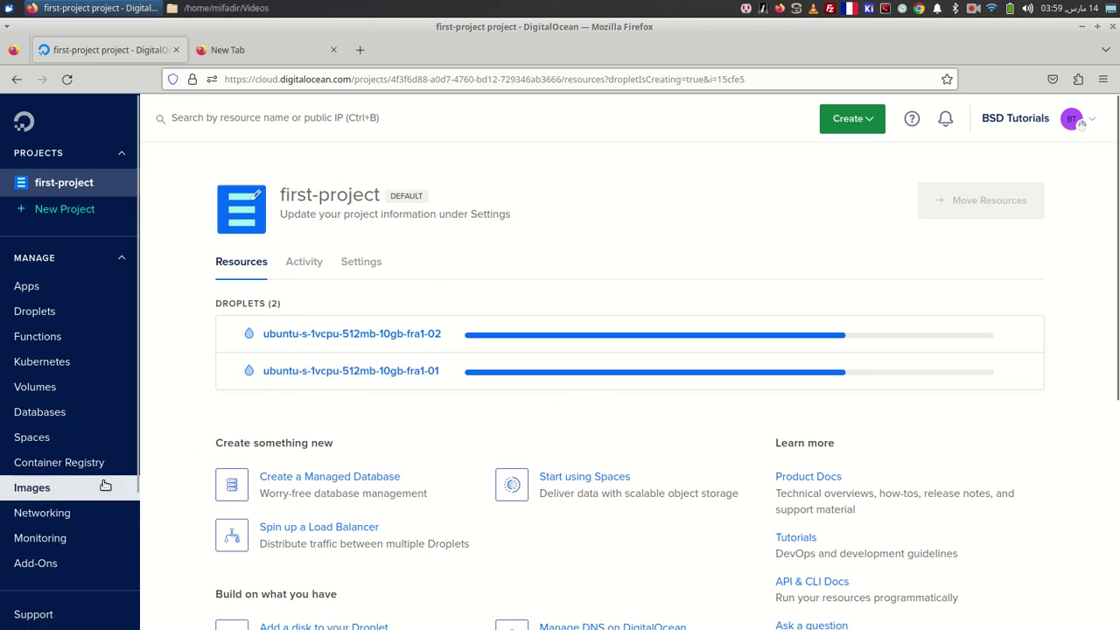
Step: Try to pick one of the new Droplets for a reserved IP, and check the state of both in the Droplets list
left_click(92, 513)
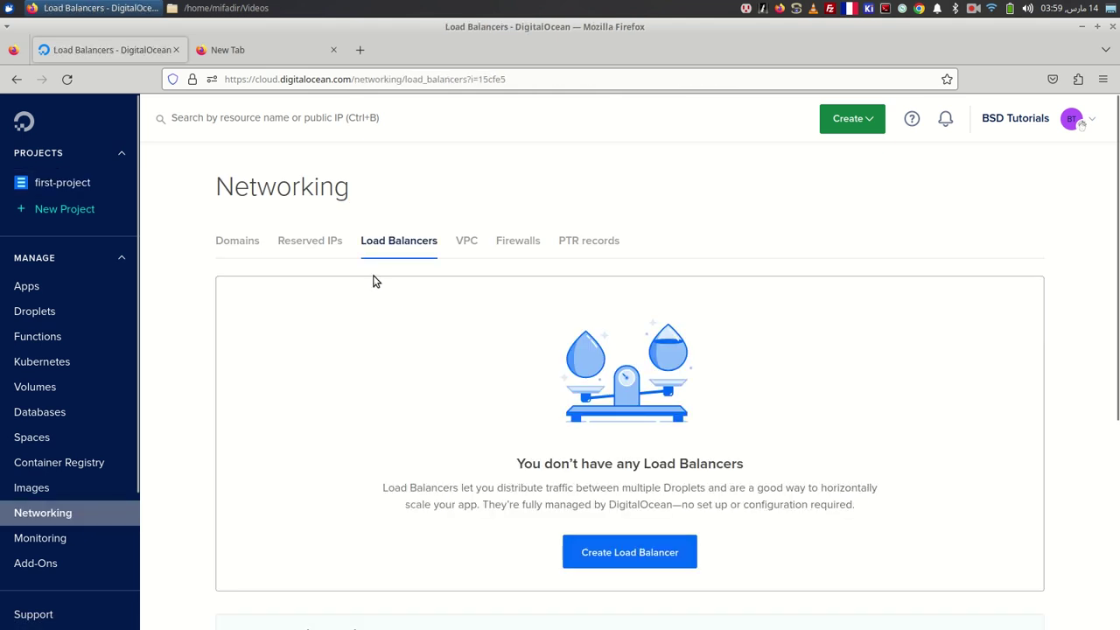
left_click(302, 254)
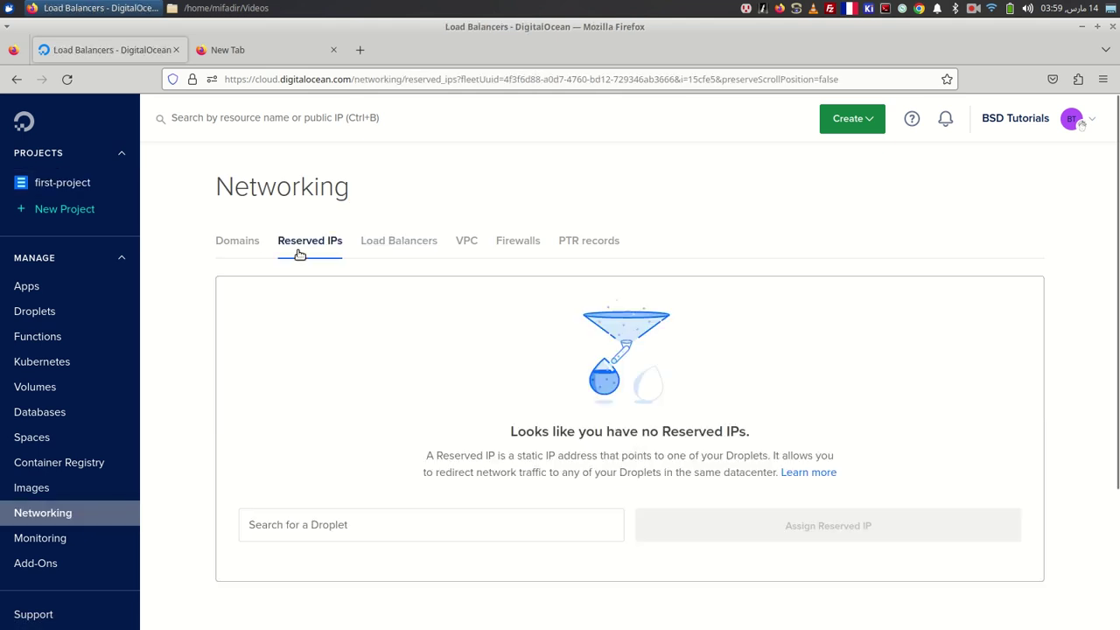
left_click(433, 524)
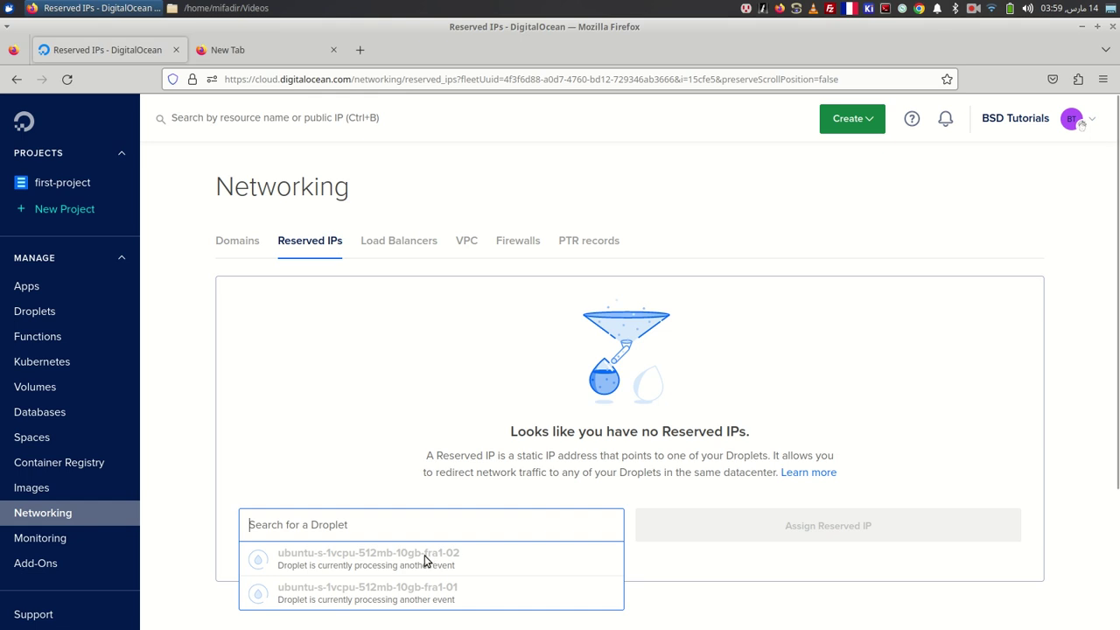
left_click(350, 416)
left_click(63, 311)
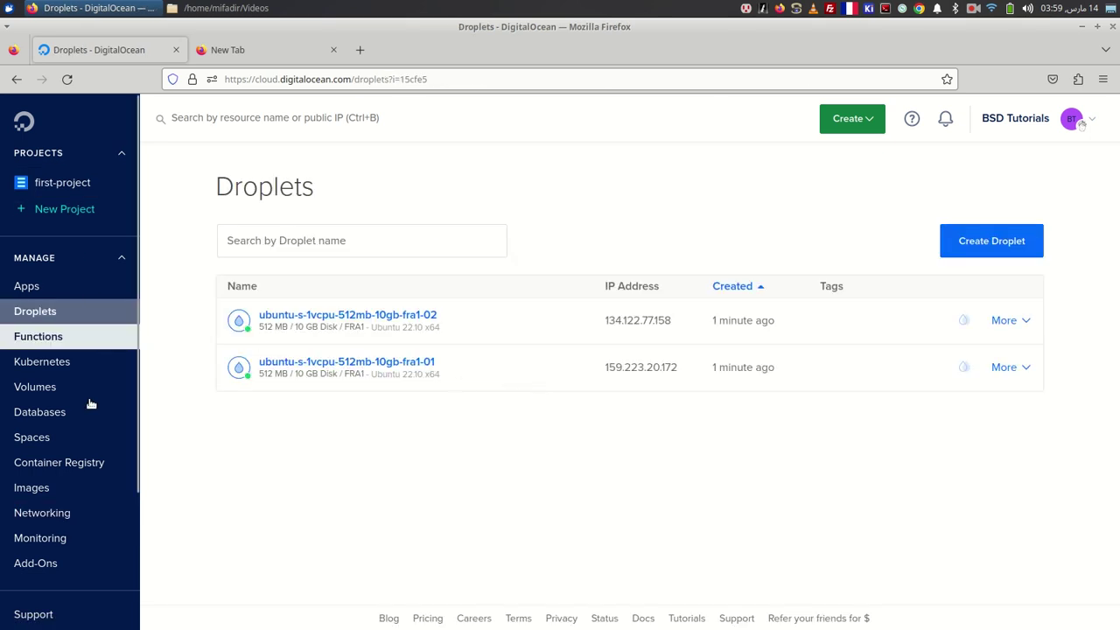
Step: Assign a reserved IP to the Droplet ubuntu-s-1vcpu-512mb-10gb-fra1-02 on the networking page
left_click(77, 510)
left_click(297, 243)
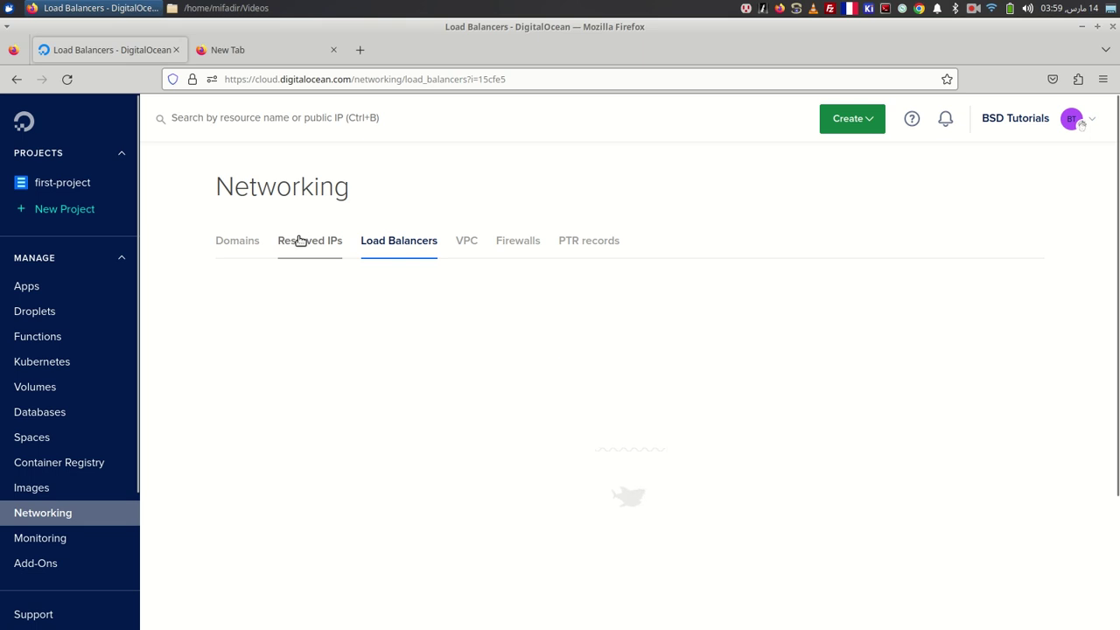
left_click(525, 526)
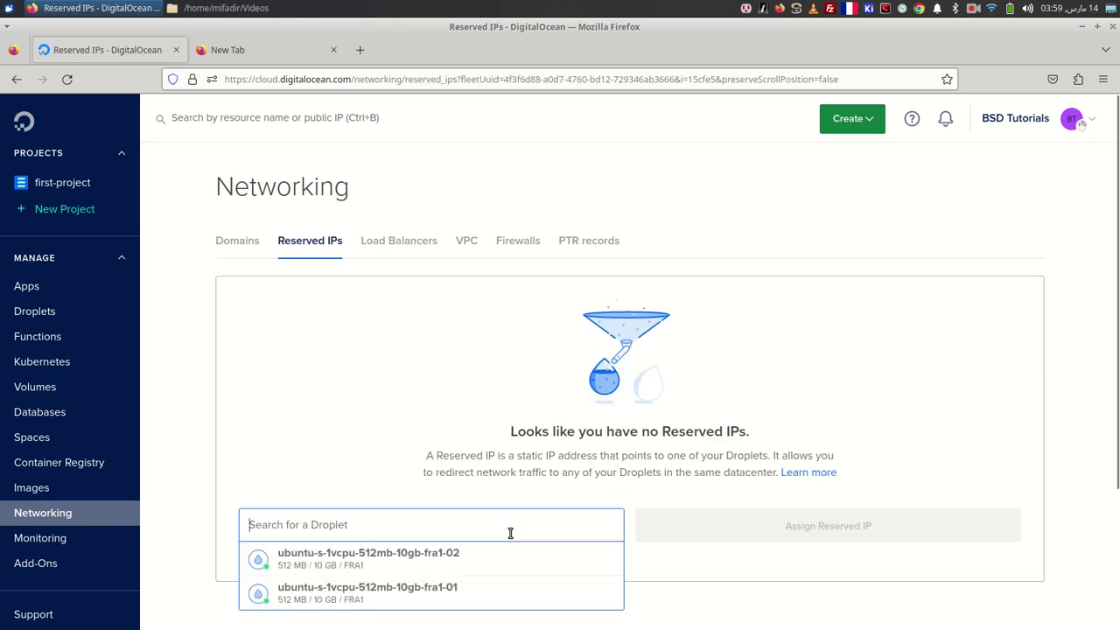
left_click(418, 557)
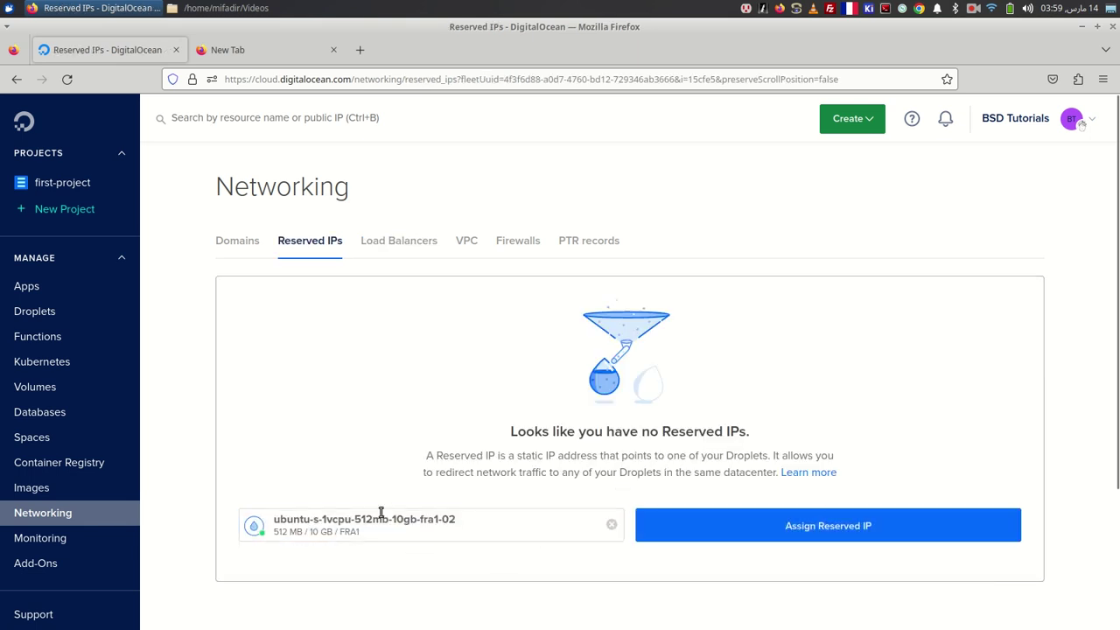
left_click(825, 530)
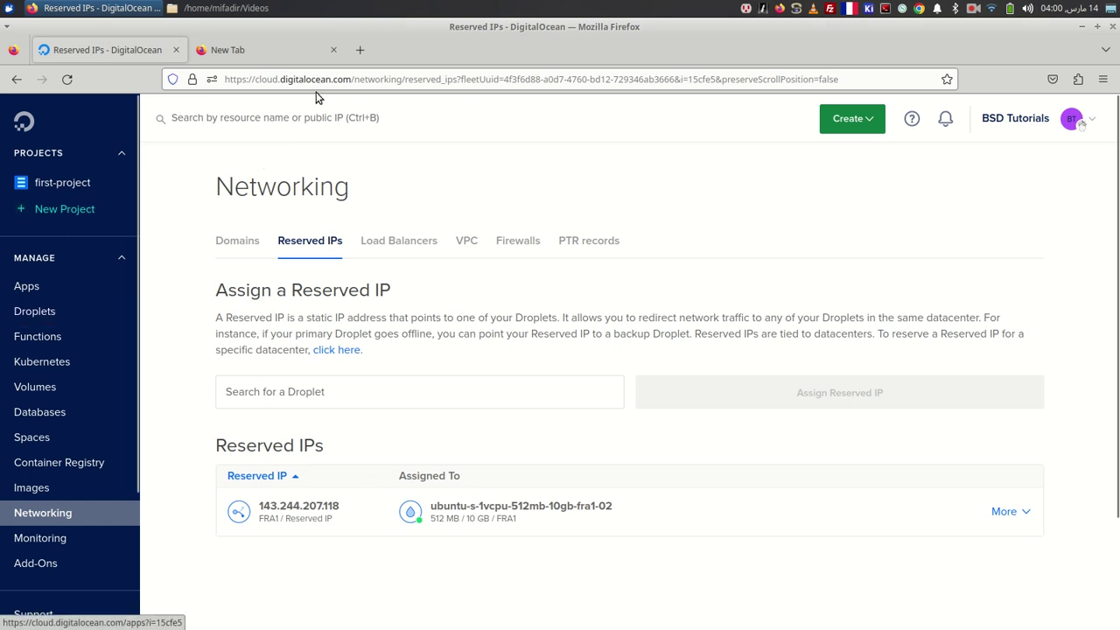
Step: Copy the reserved IP address assigned to the ubuntu-s-1vcpu-512mb-10gb-fra1-02 Droplet
double_click(335, 505)
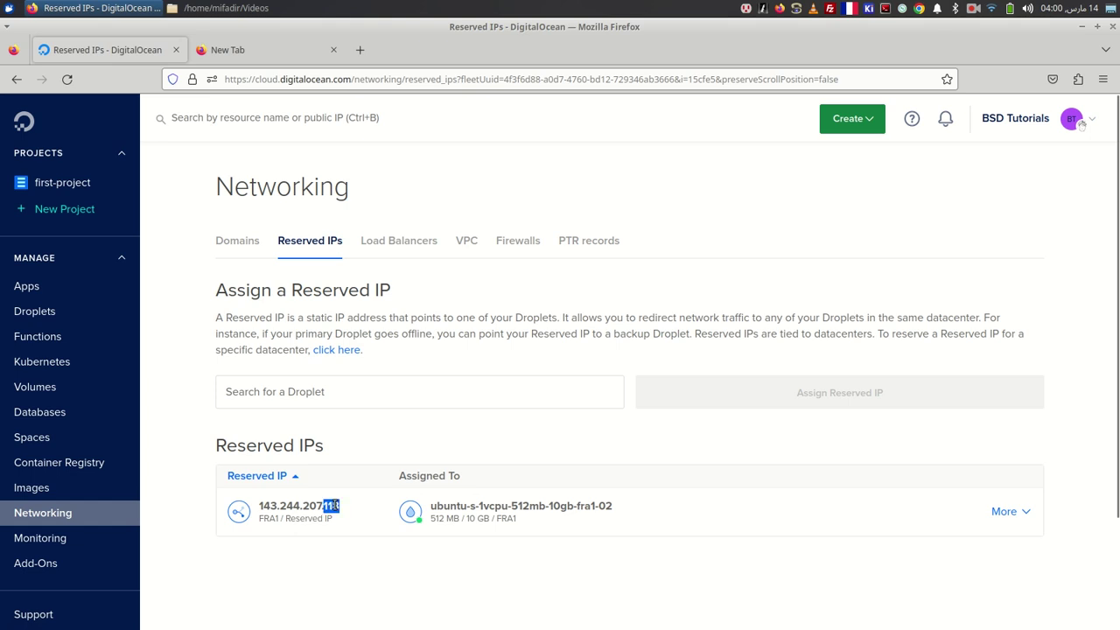
left_click_drag(260, 505, 344, 515)
right_click(345, 508)
left_click(367, 517)
left_click(885, 9)
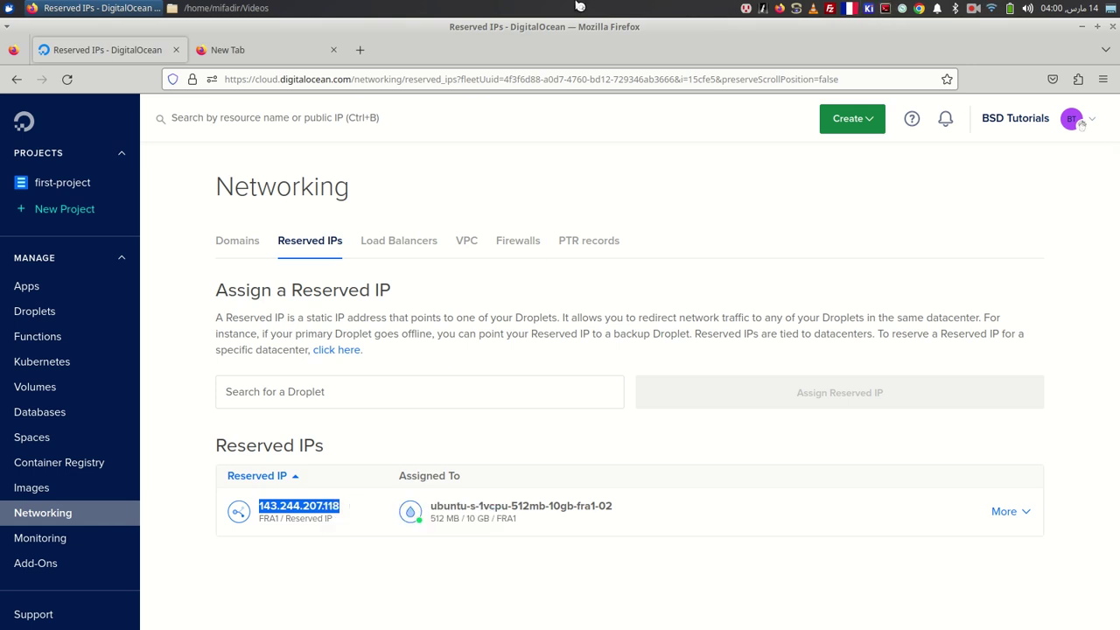
double_click(433, 28)
type("ssh root@")
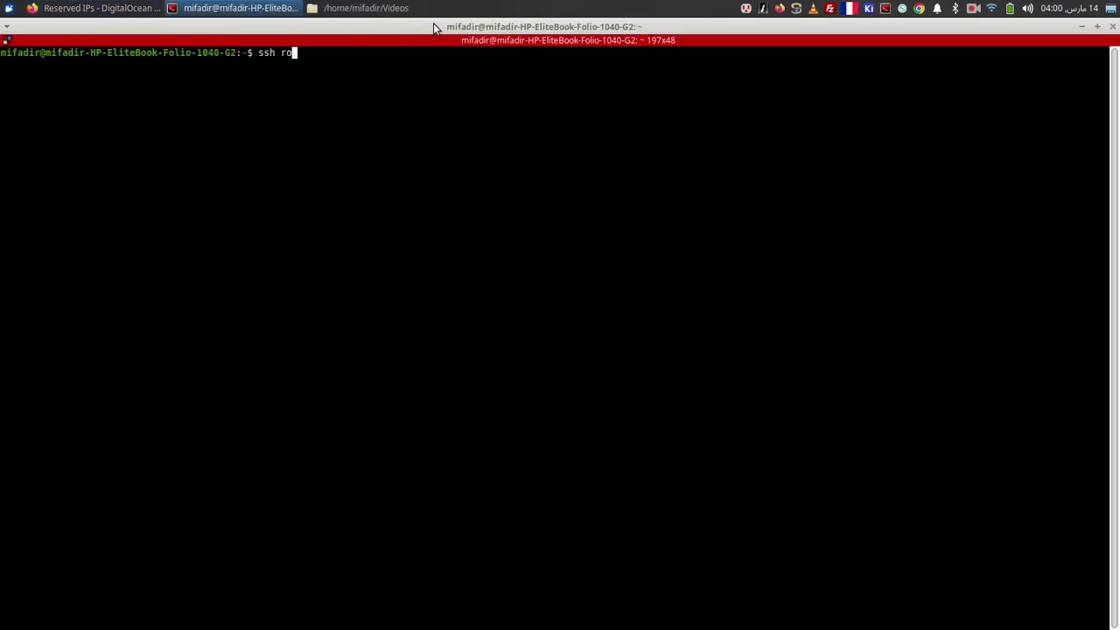
right_click(365, 137)
left_click(387, 158)
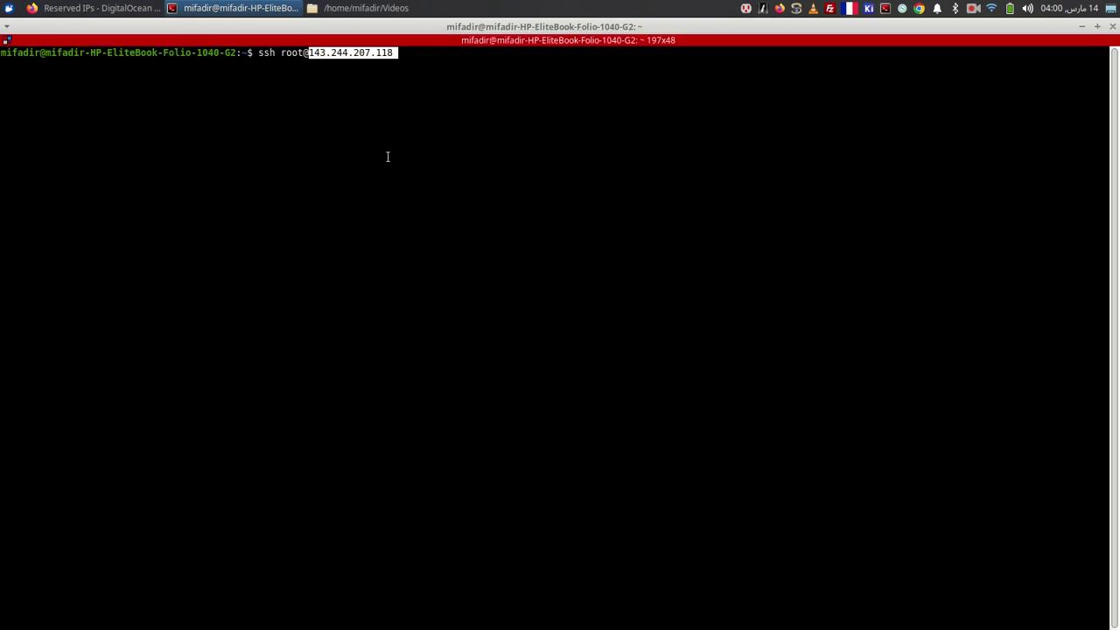
key("Return")
type("yes")
key("Return")
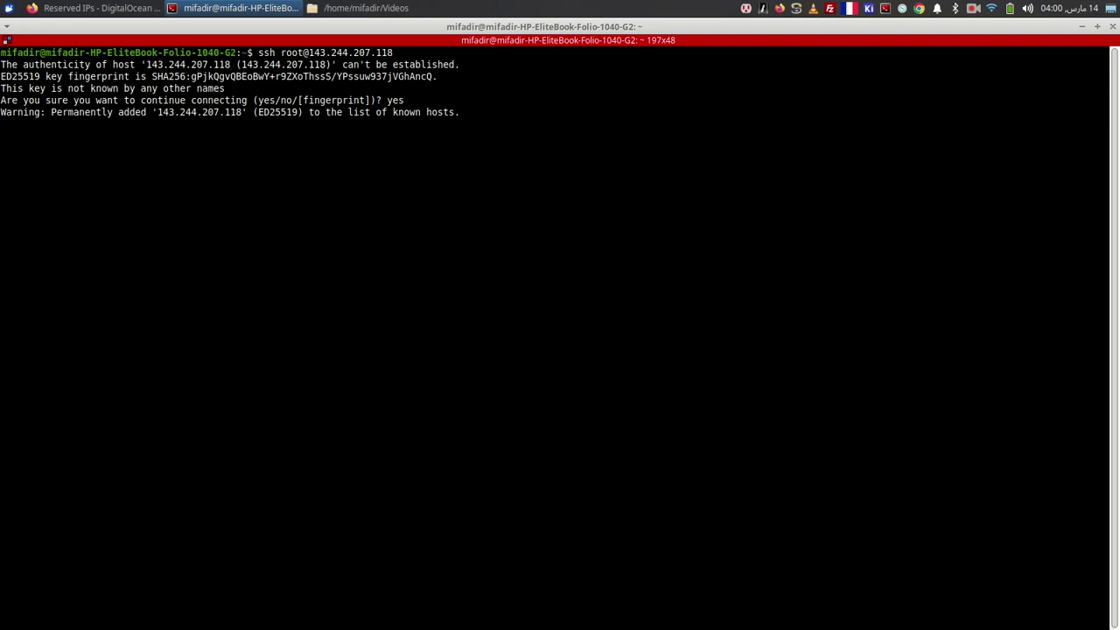
key("Return")
key("Return")
key("Return")
Step: Install the web server on the Droplet with "apt-get update && apt-get install nginx -y"
type("apt-g")
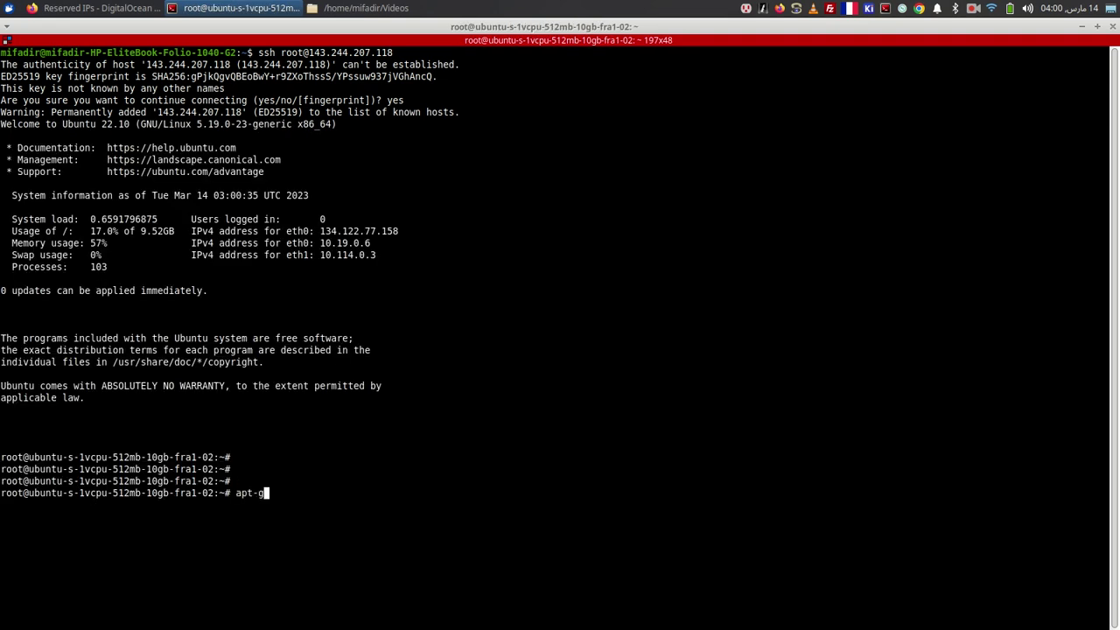
type("et update && apt-get install nginx -y")
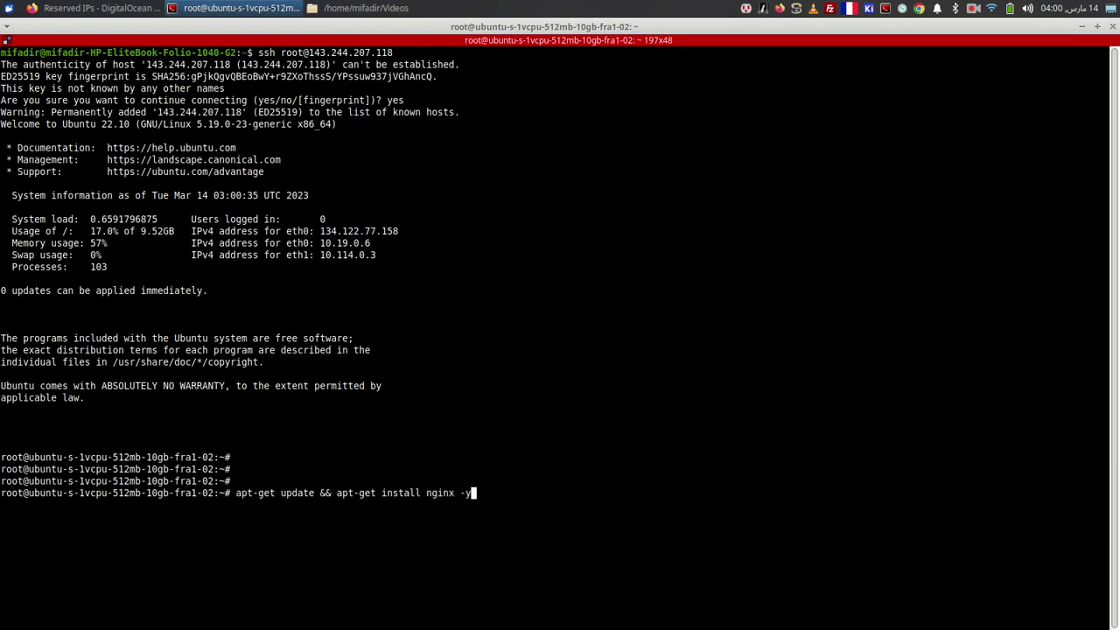
key("Return")
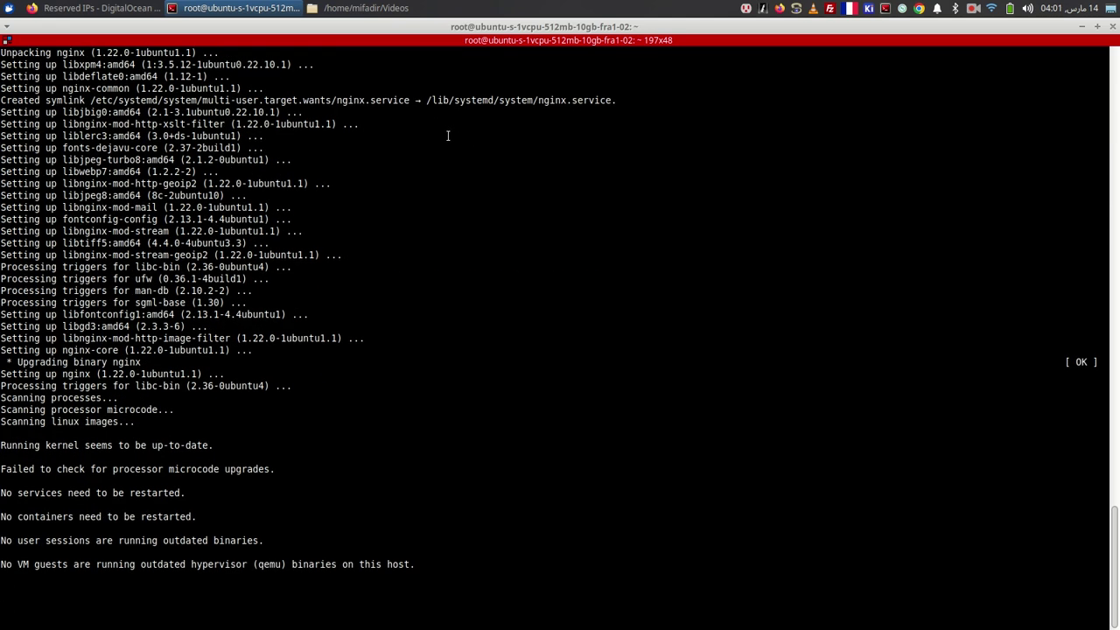
key("Return")
key("Return")
key("Return")
Step: Switch to Firefox and load the reserved IP 143.244.207.118 in the empty tab to check the nginx page
left_click(57, 7)
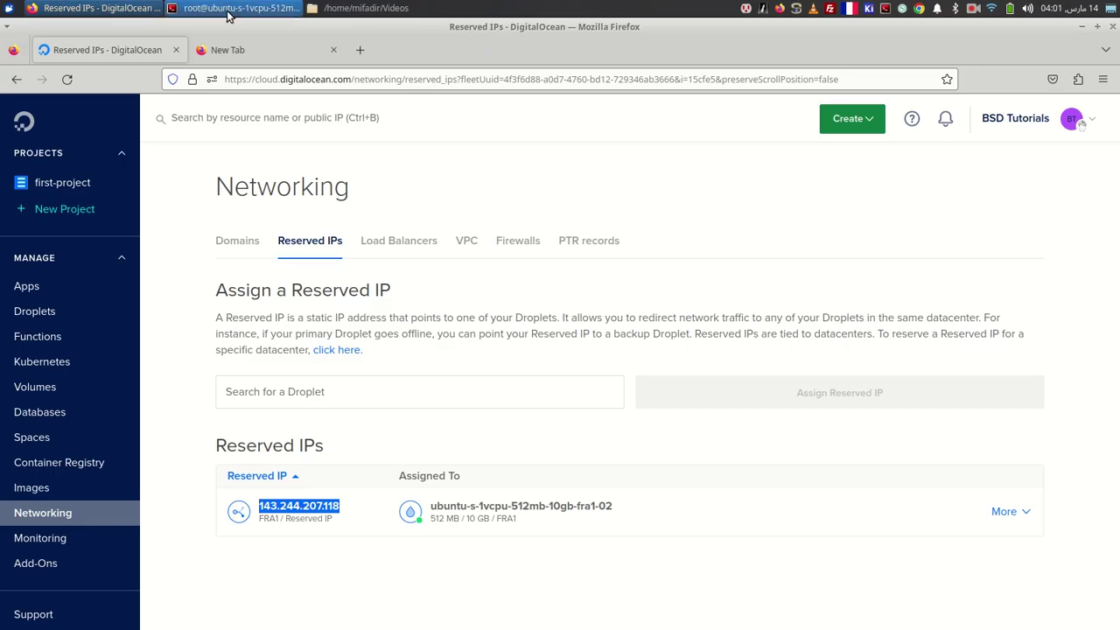
left_click(259, 43)
key("Return")
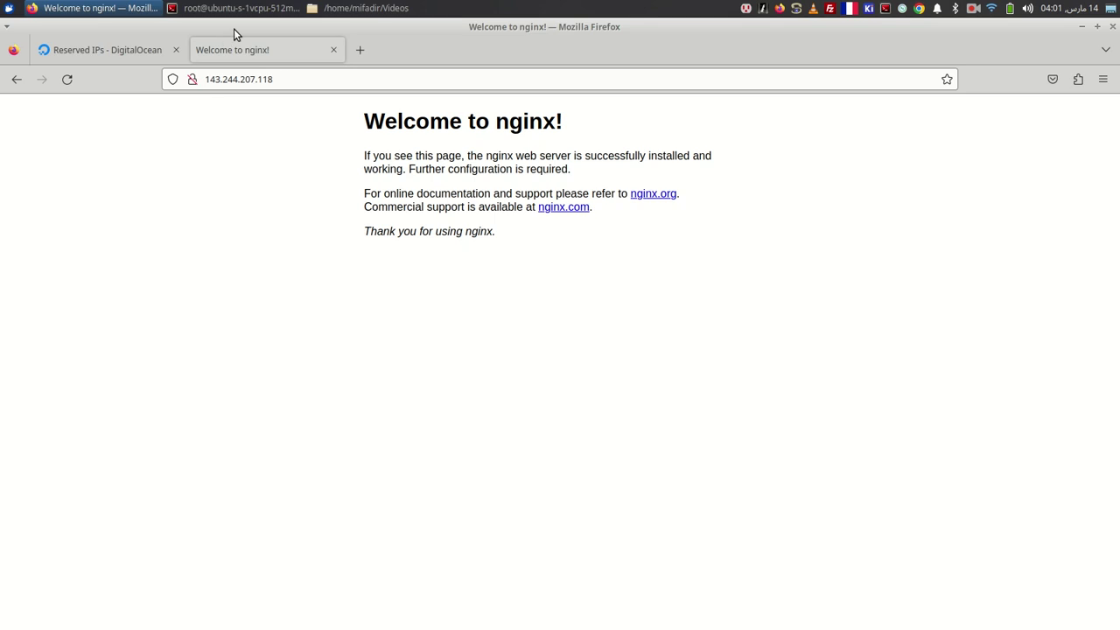
Step: Copy the public IP of the Droplet ubuntu-s-1vcpu-512mb-10gb-fra1-02 from the Droplets list and load 134.122.77.158 in a new browser tab
left_click(112, 53)
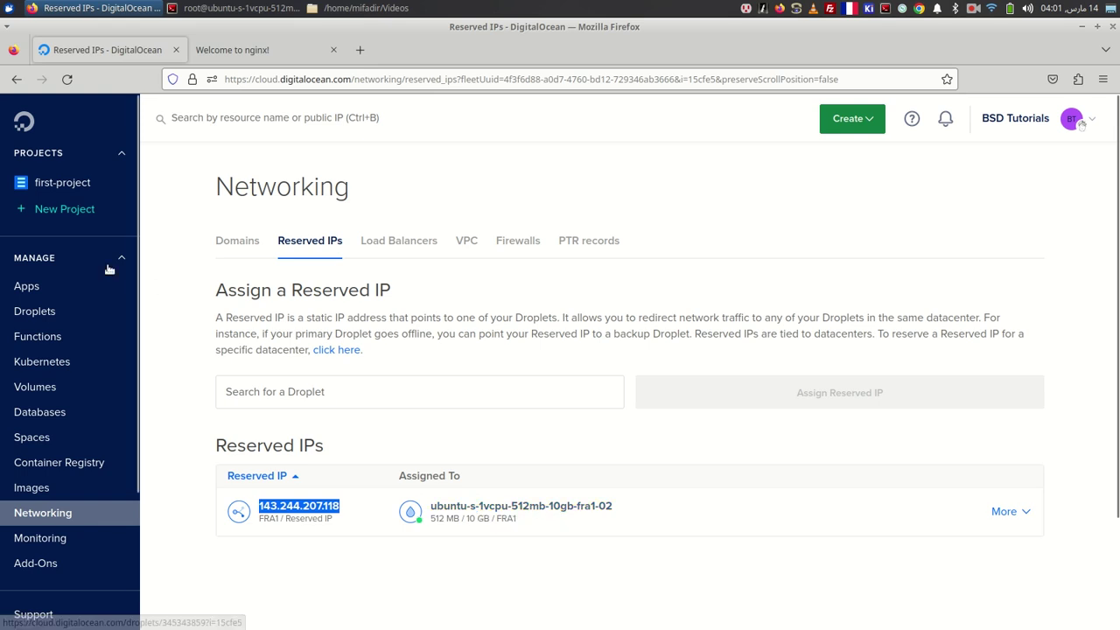
left_click(48, 313)
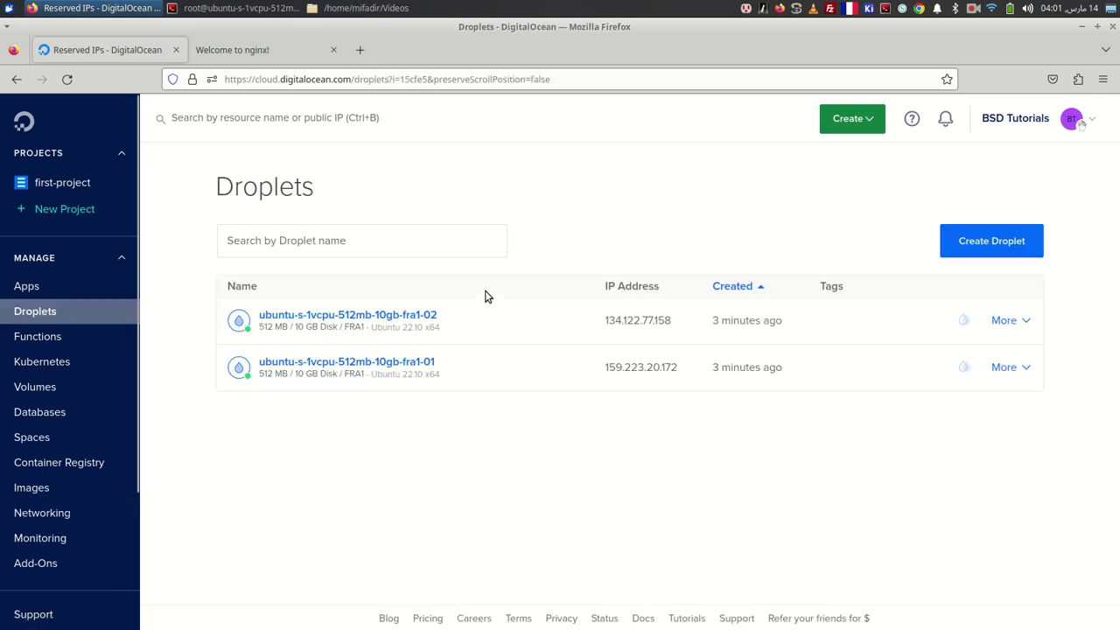
left_click(1024, 330)
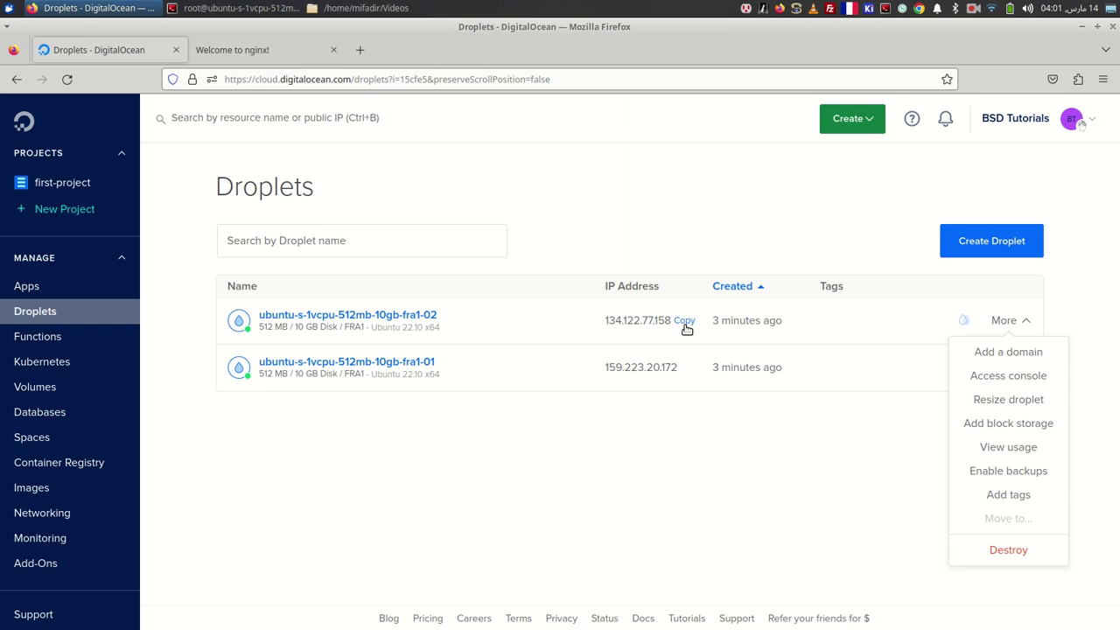
left_click(687, 327)
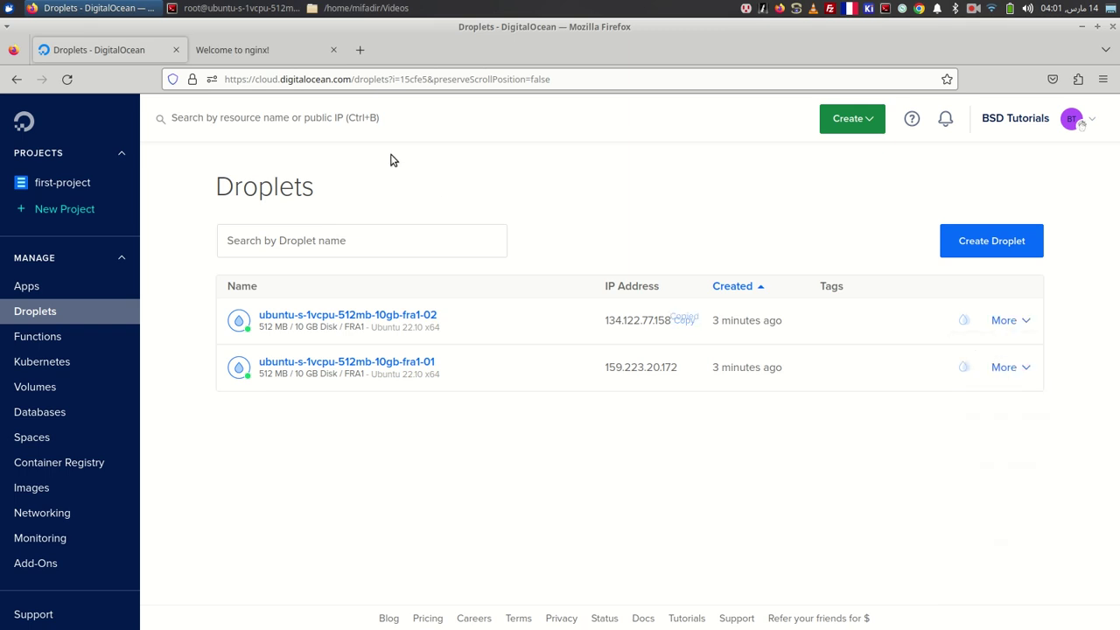
left_click(359, 49)
type("134.122.77.158")
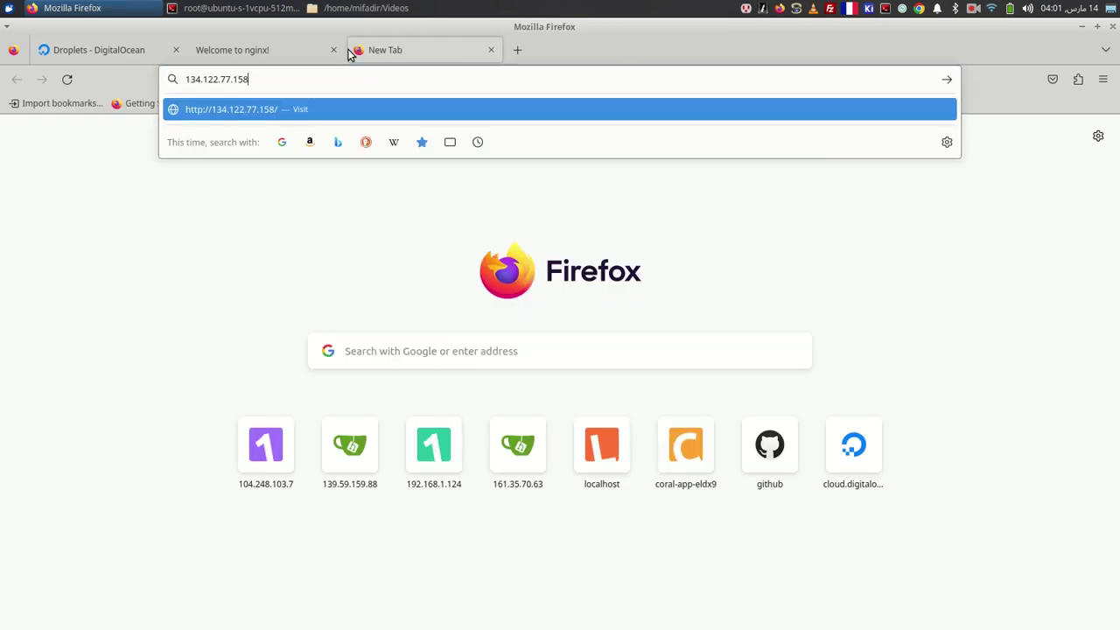
key("Return")
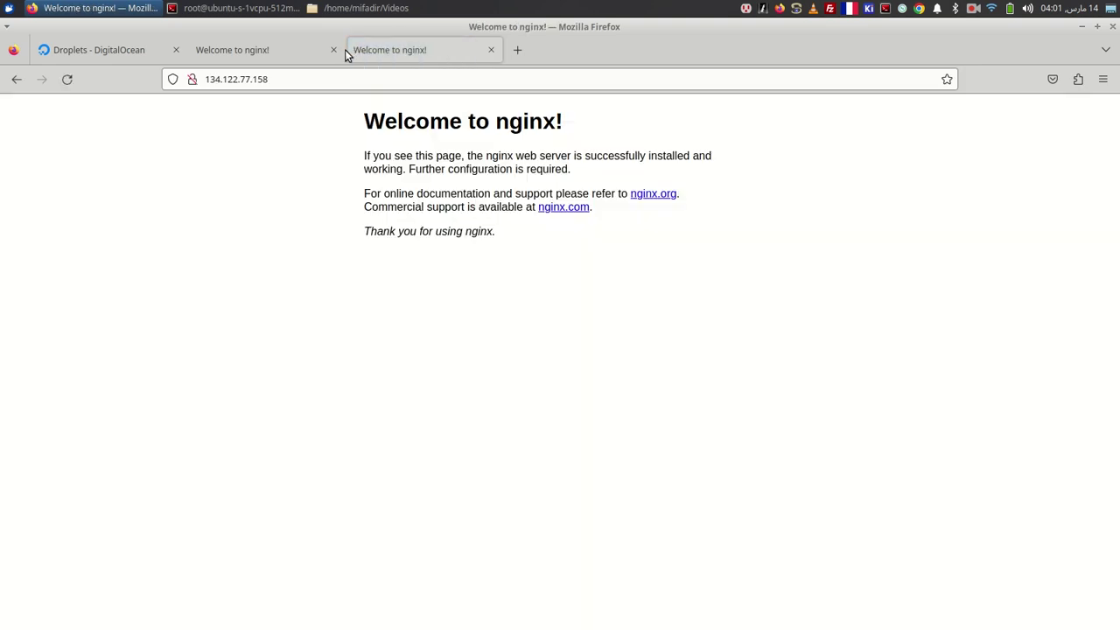
left_click(146, 50)
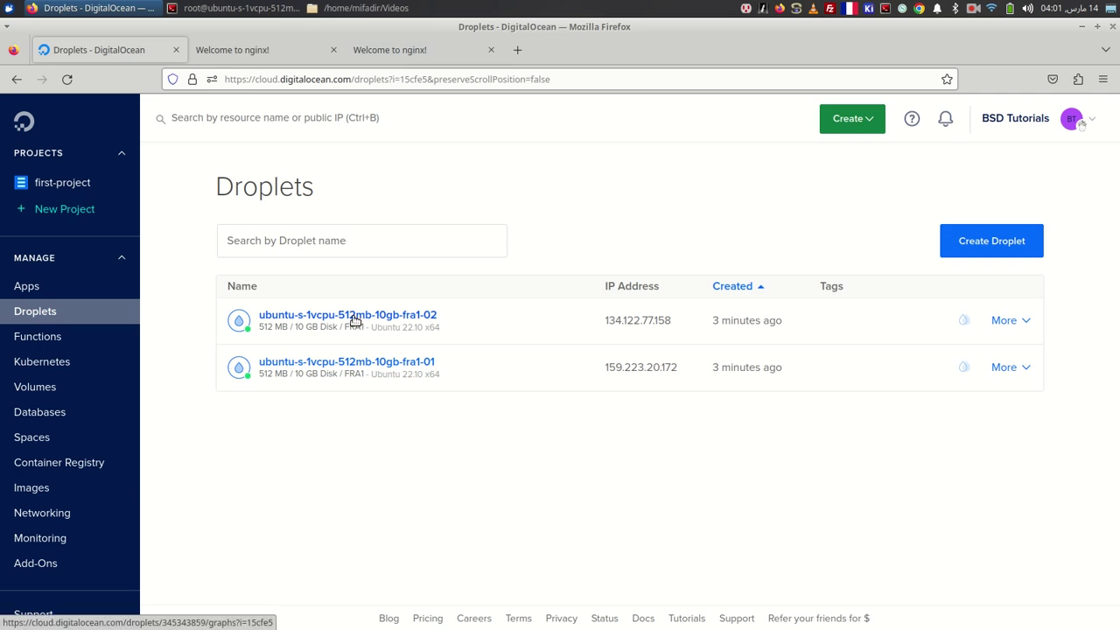
left_click(1029, 321)
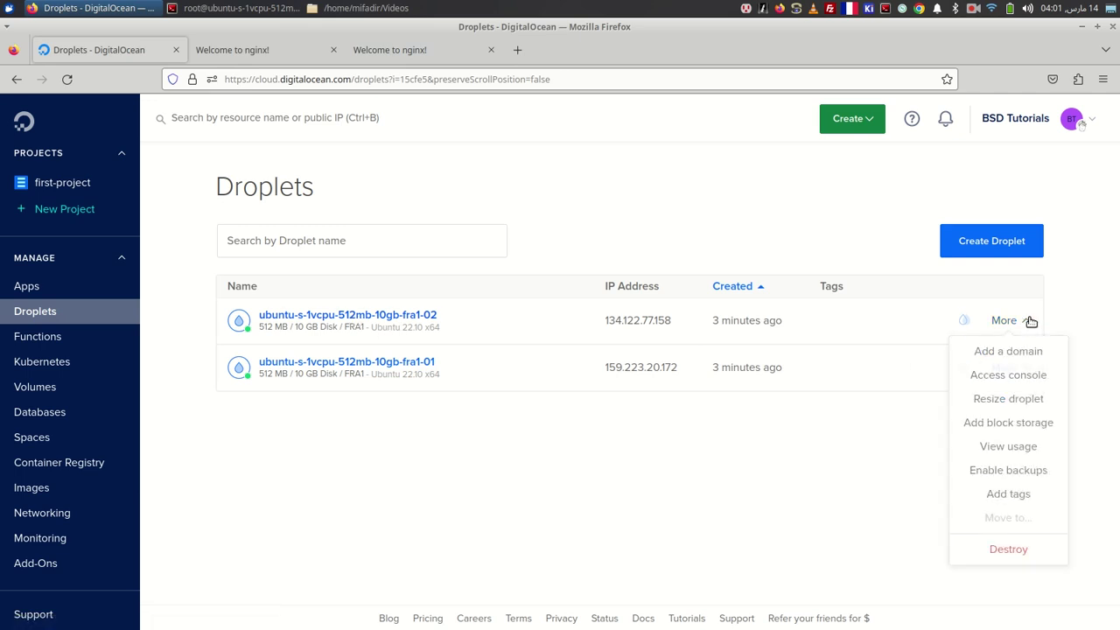
left_click(1024, 549)
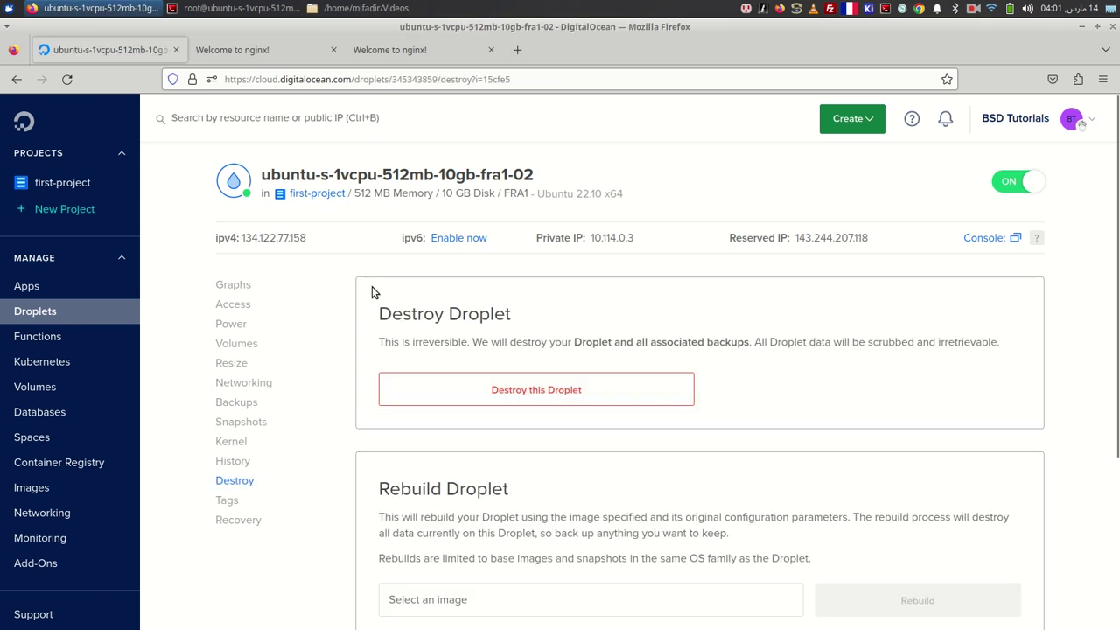
left_click(545, 388)
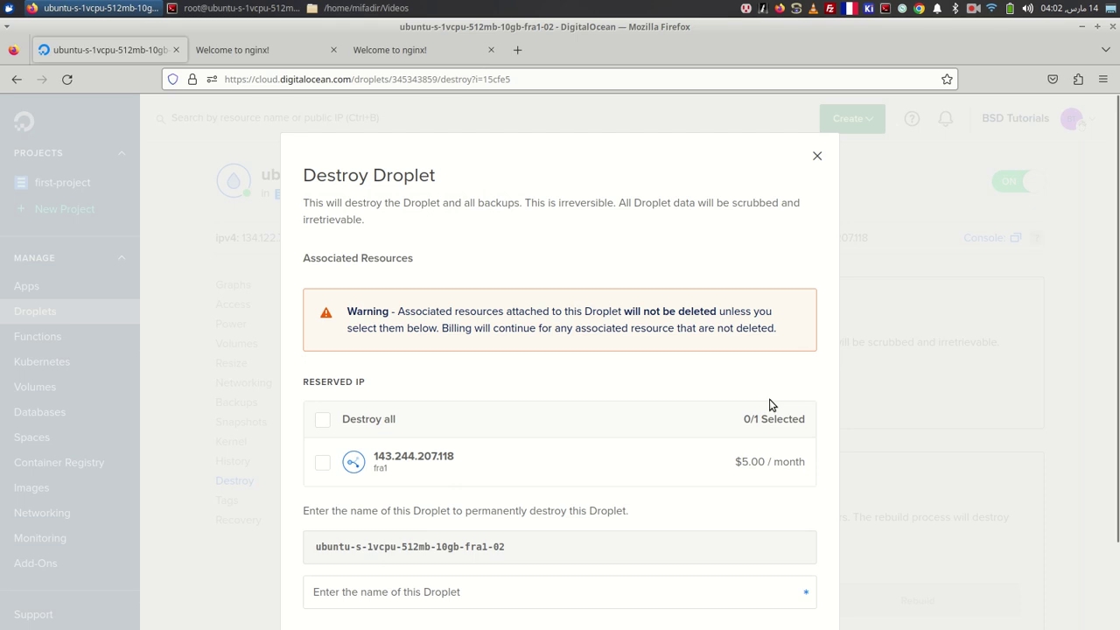
scroll(513, 375, "down", 2)
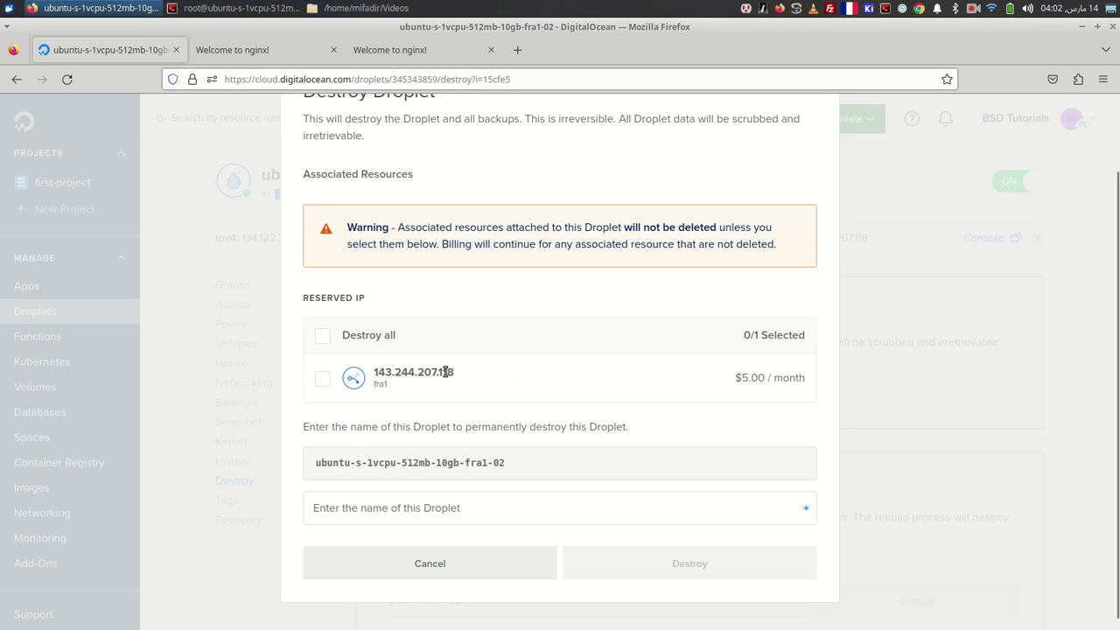
left_click(1014, 373)
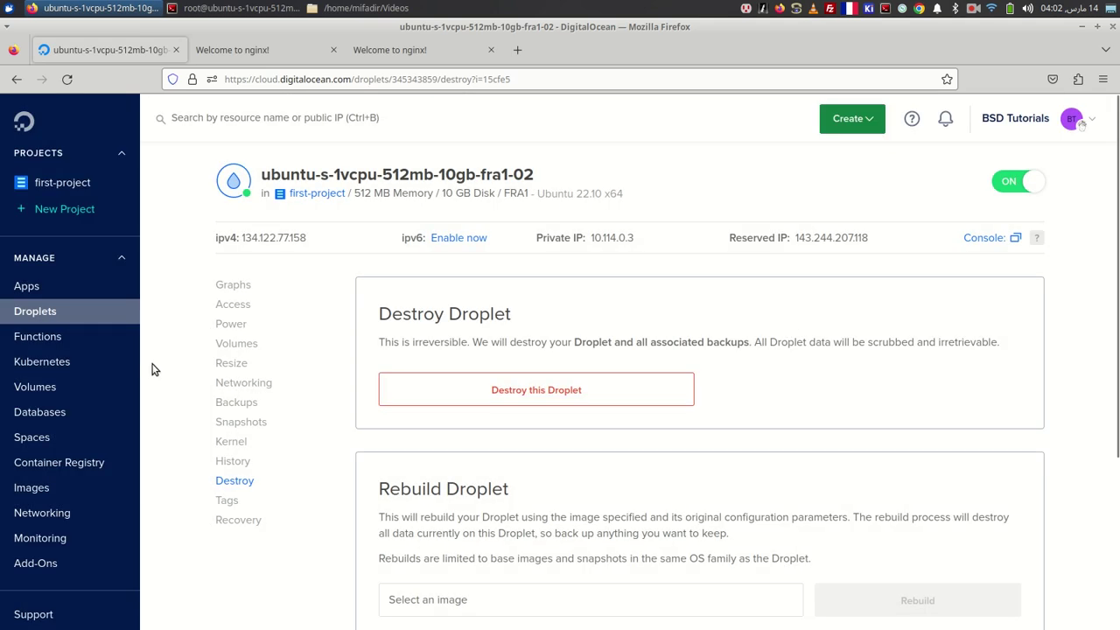
Step: Reassign the reserved IP 143.244.207.118 to the Droplet ubuntu-s-1vcpu-512mb-10gb-fra1-01 in the Networking settings
left_click(42, 513)
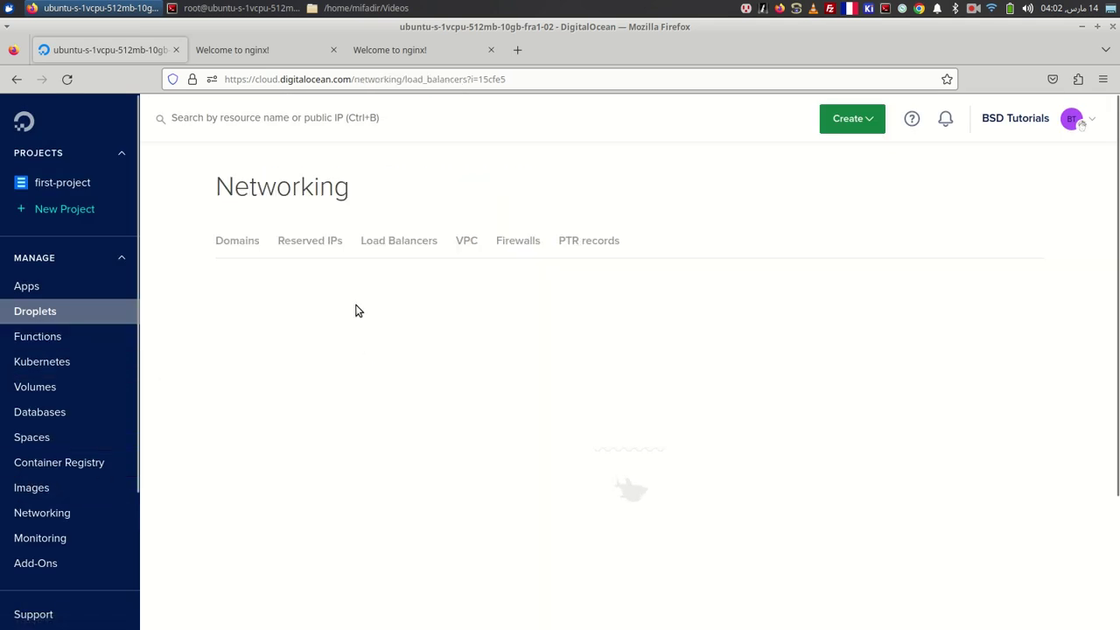
left_click(304, 244)
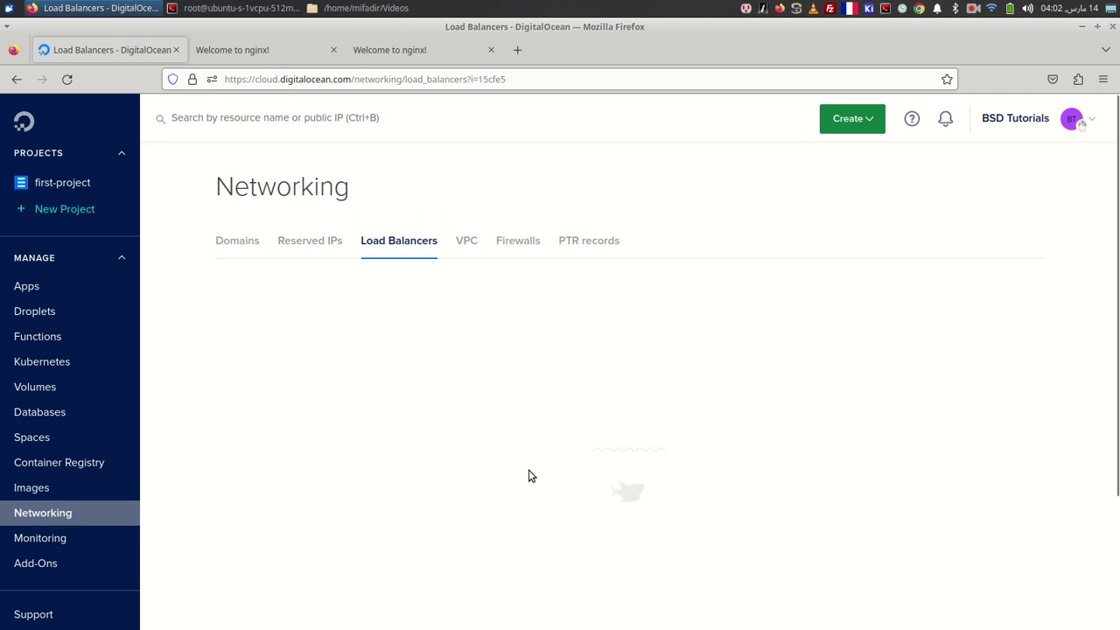
left_click(1019, 516)
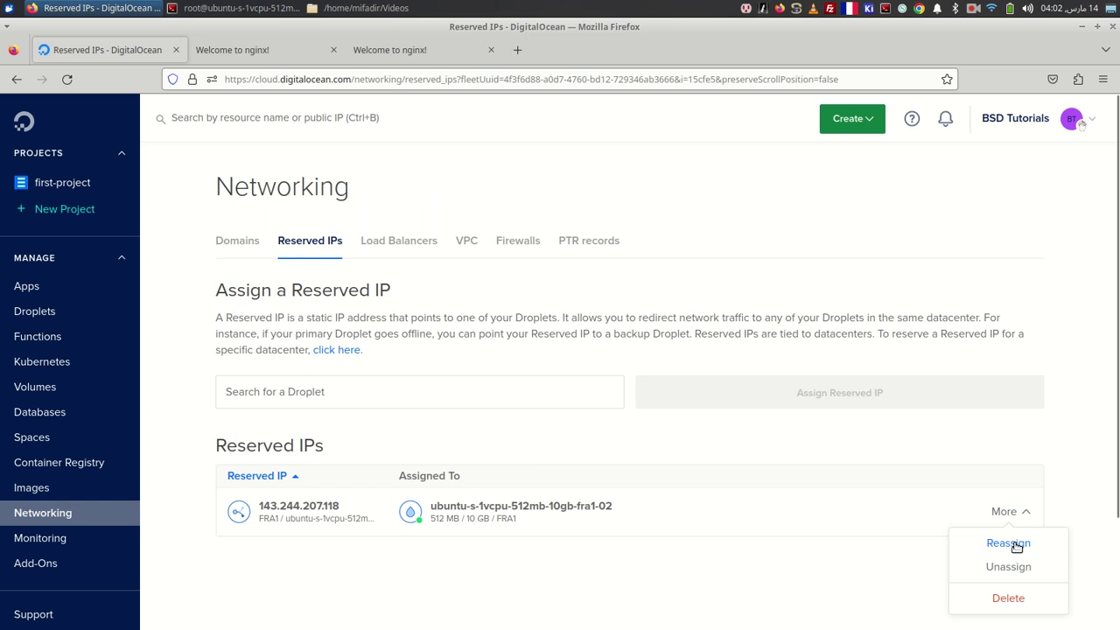
left_click(1014, 544)
scroll(577, 516, "down", 3)
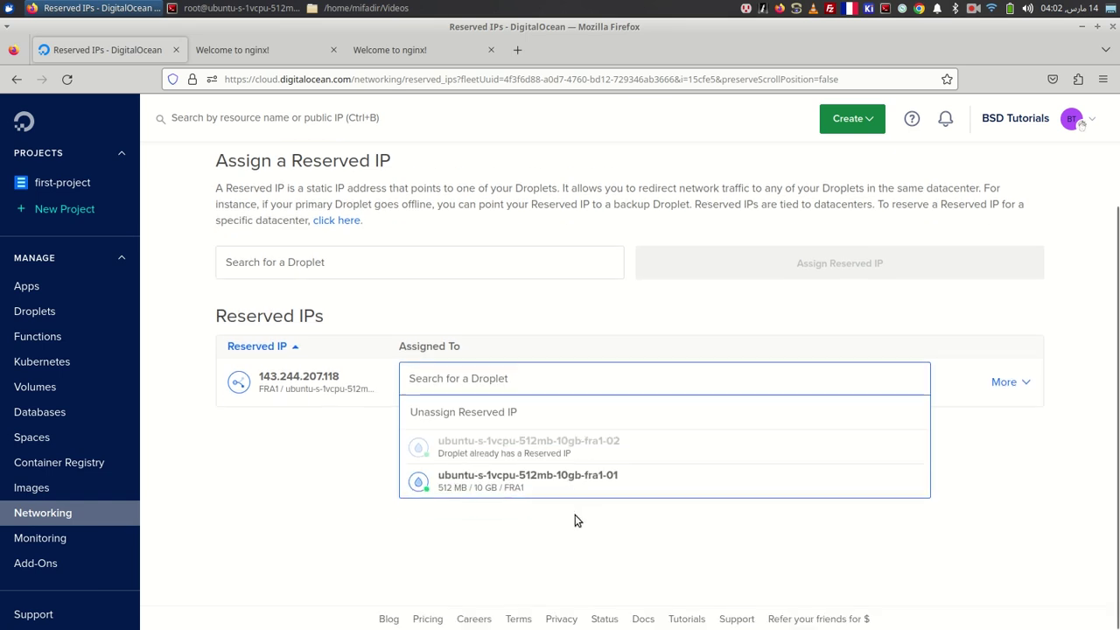
left_click(513, 481)
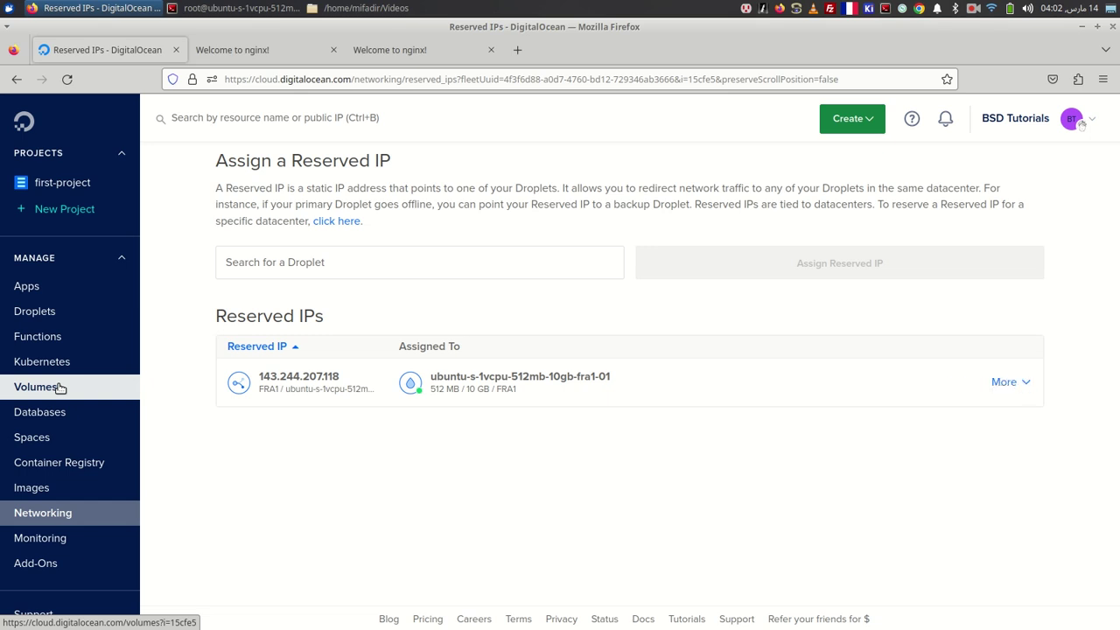
Step: Reload the nginx page at the public IP 134.122.77.158 and close its browser tab
left_click(229, 50)
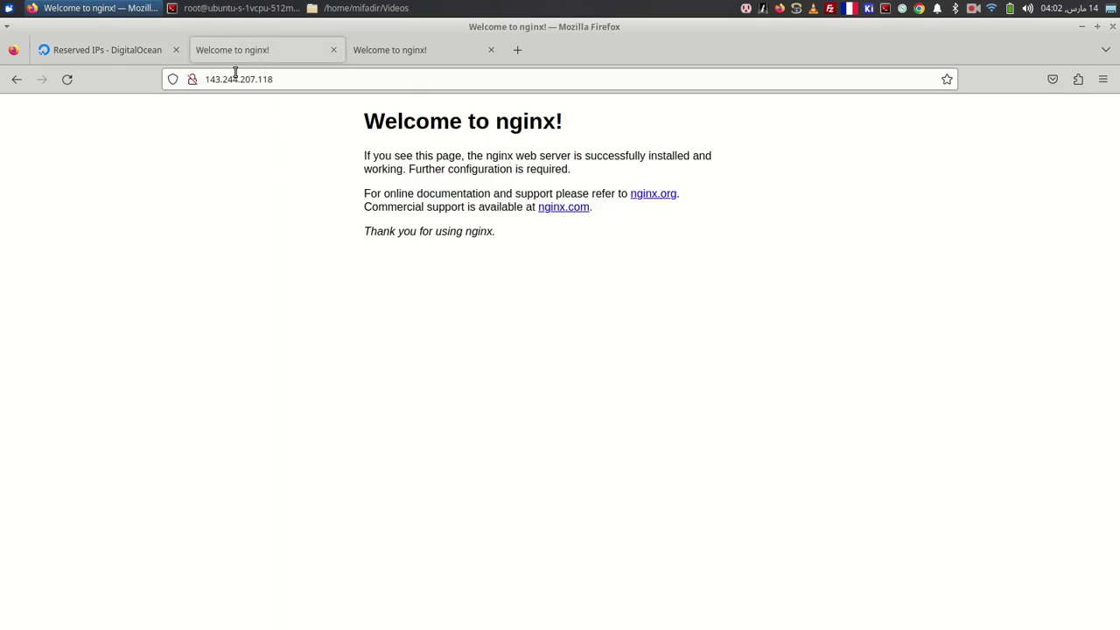
left_click(387, 53)
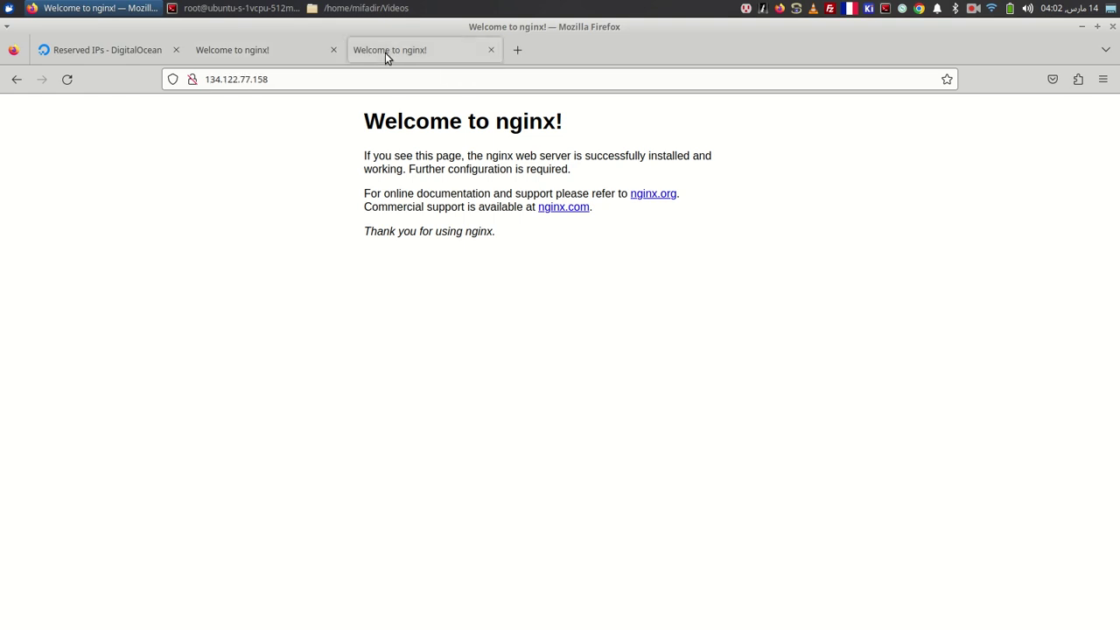
left_click(358, 73)
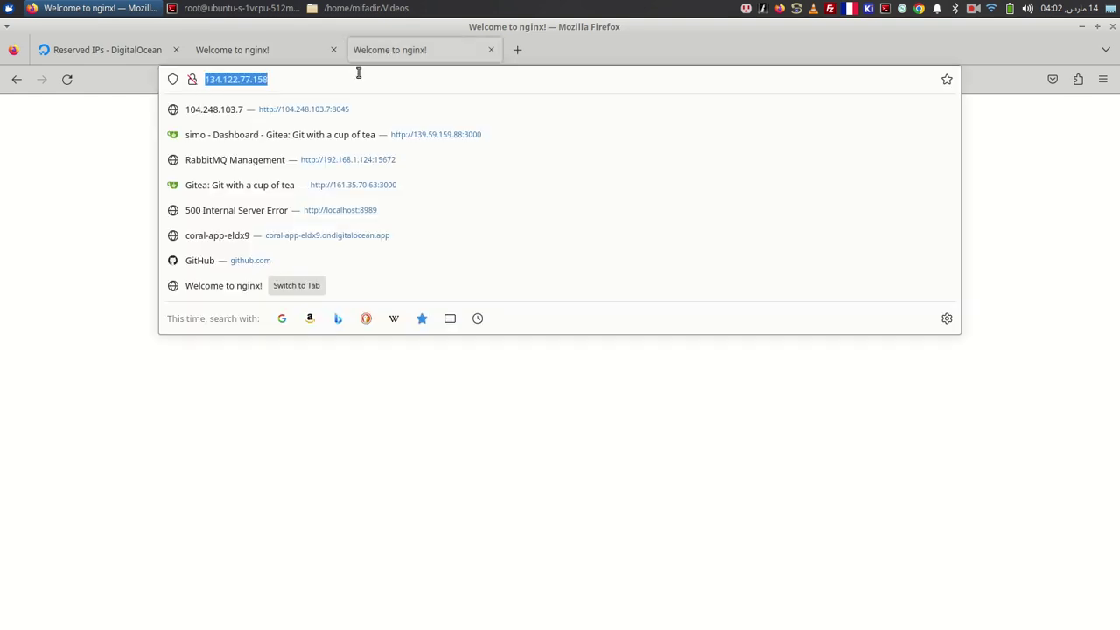
key("Return")
left_click(491, 50)
Step: Reload the reserved IP 143.244.207.118 in its open tab to check whether the web server responds
left_click(307, 83)
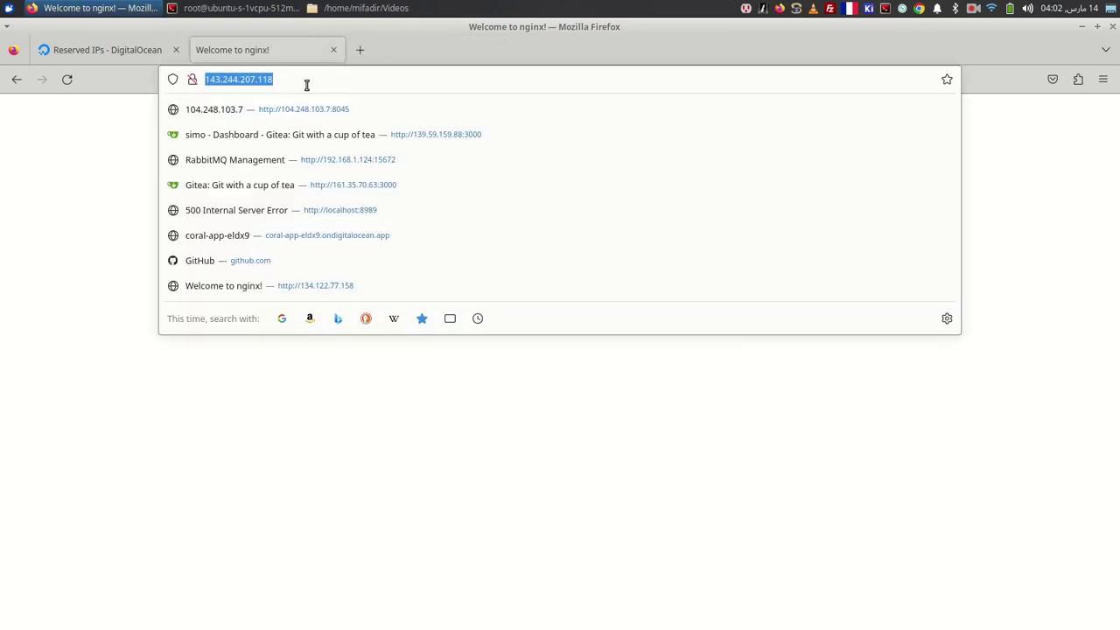
left_click(307, 82)
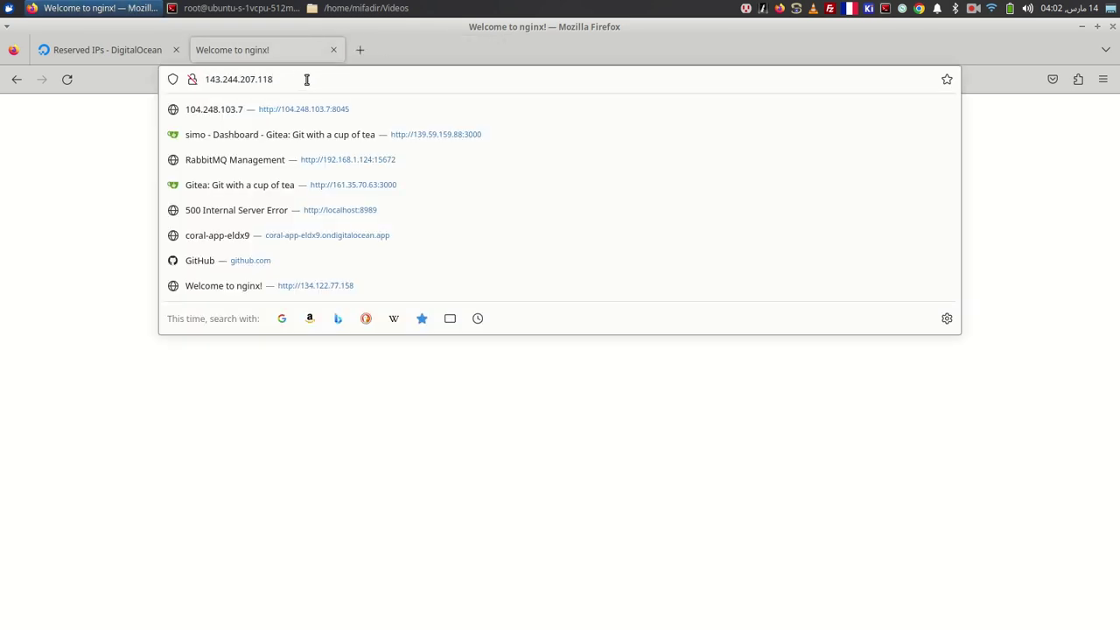
key("Return")
left_click(306, 79)
left_click(306, 79)
key("Return")
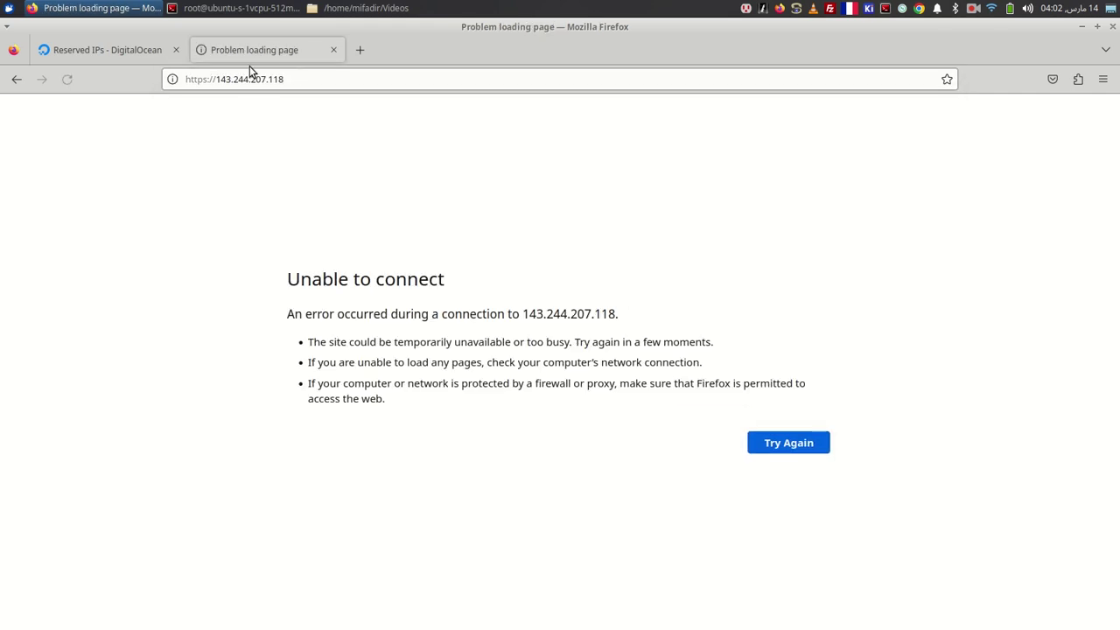
Step: Destroy the Droplet ubuntu-s-1vcpu-512mb-10gb-fra1-02 from the Droplets list, copying its name into the confirmation field
left_click(90, 50)
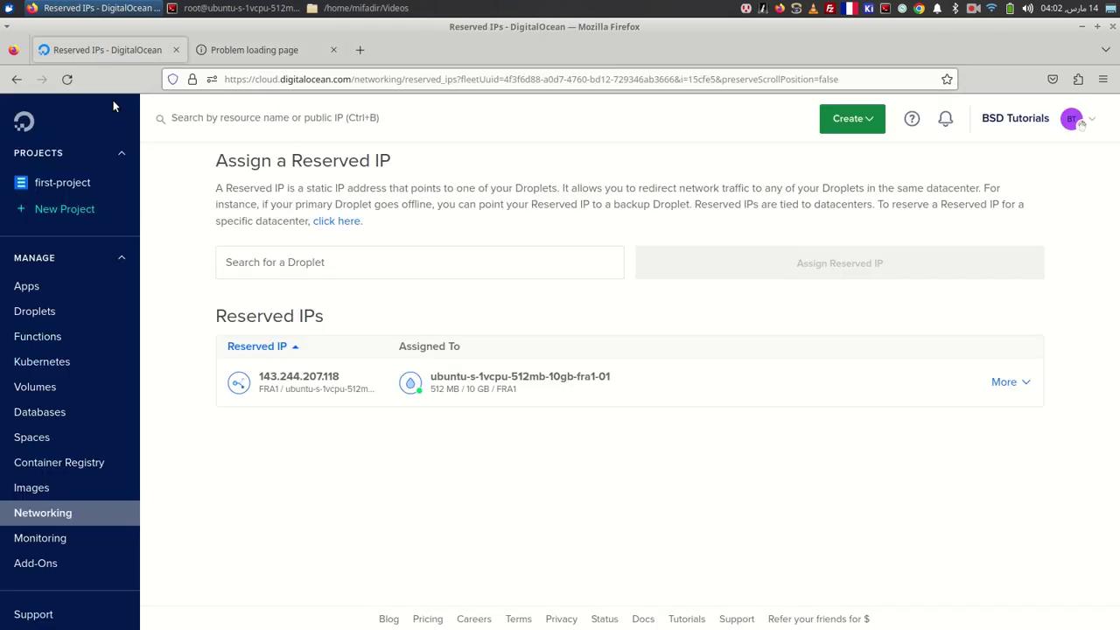
left_click(96, 311)
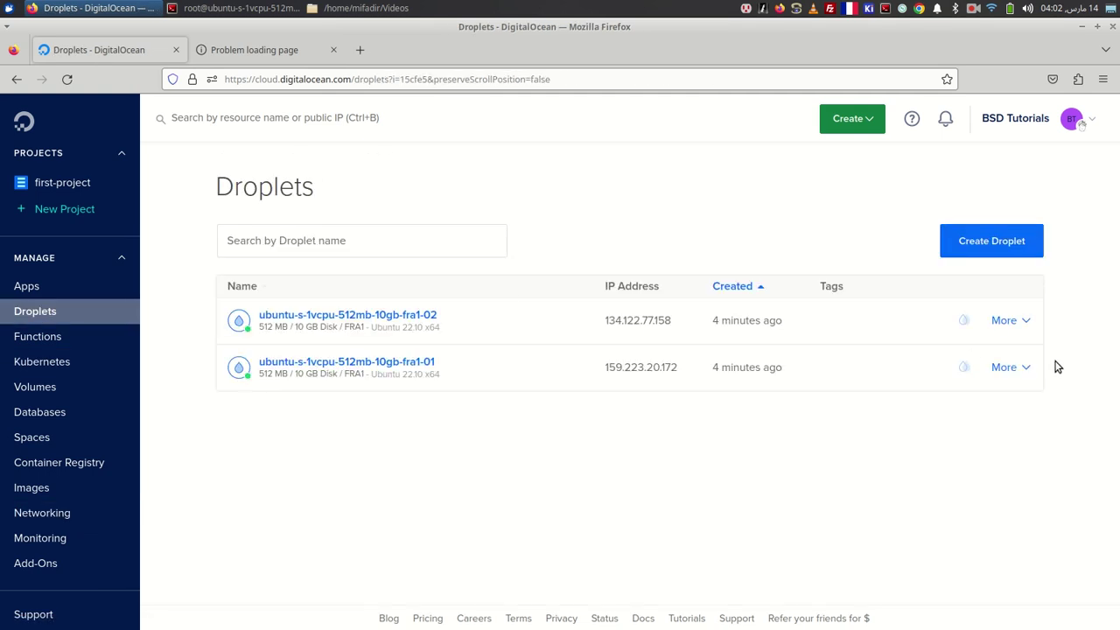
left_click(1025, 322)
left_click(1008, 551)
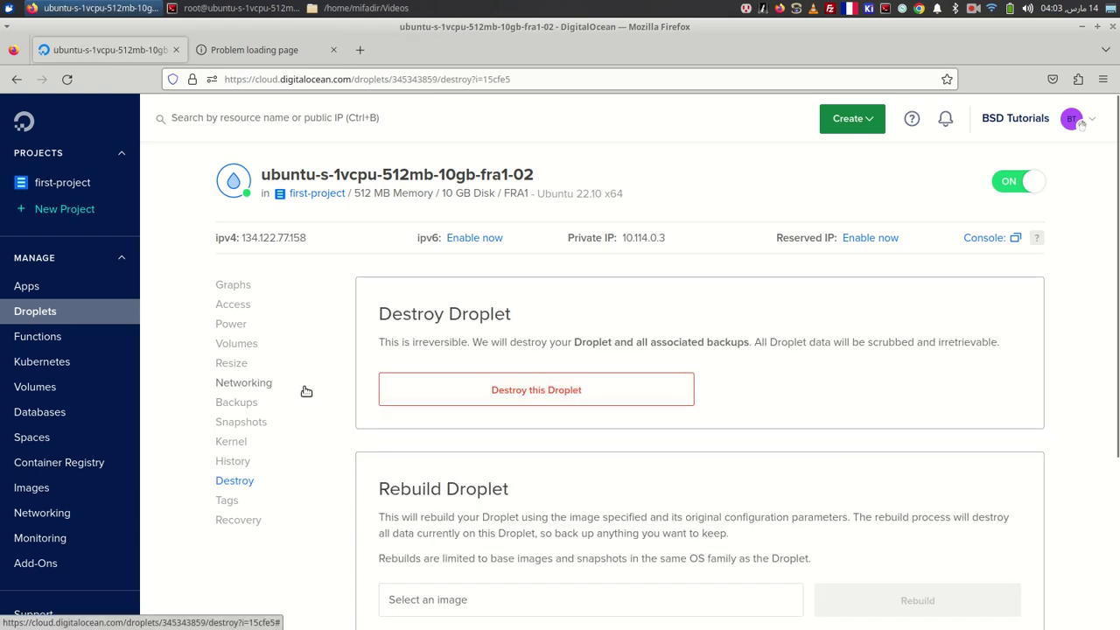
left_click(417, 376)
left_click(364, 335)
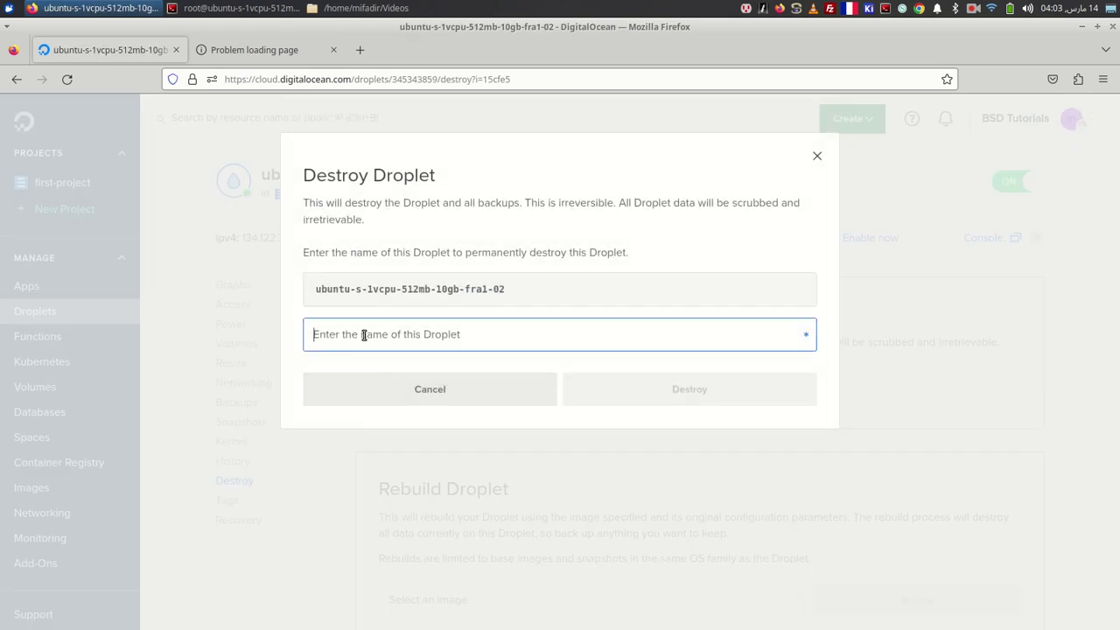
triple_click(475, 290)
right_click(478, 295)
left_click(496, 301)
left_click(437, 336)
key("ctrl+v")
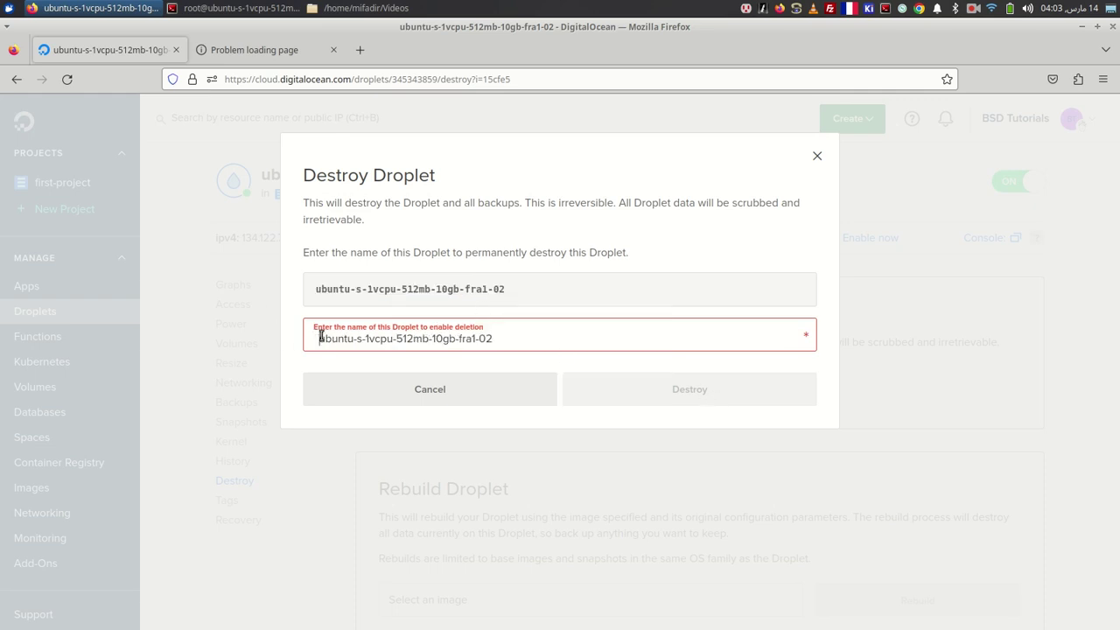
left_click(645, 397)
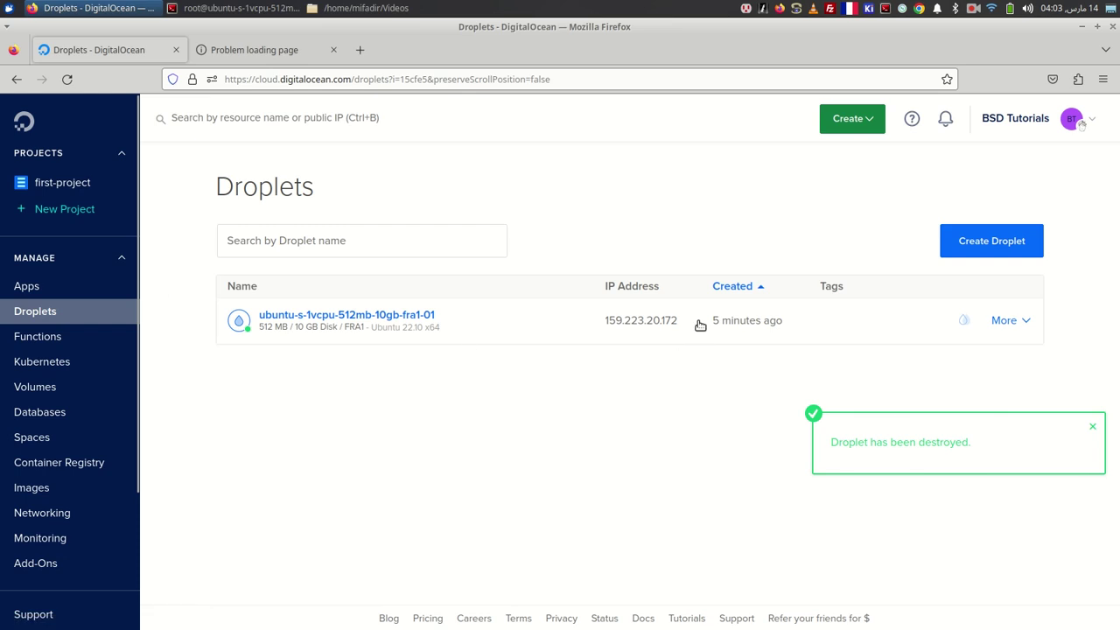
left_click(249, 6)
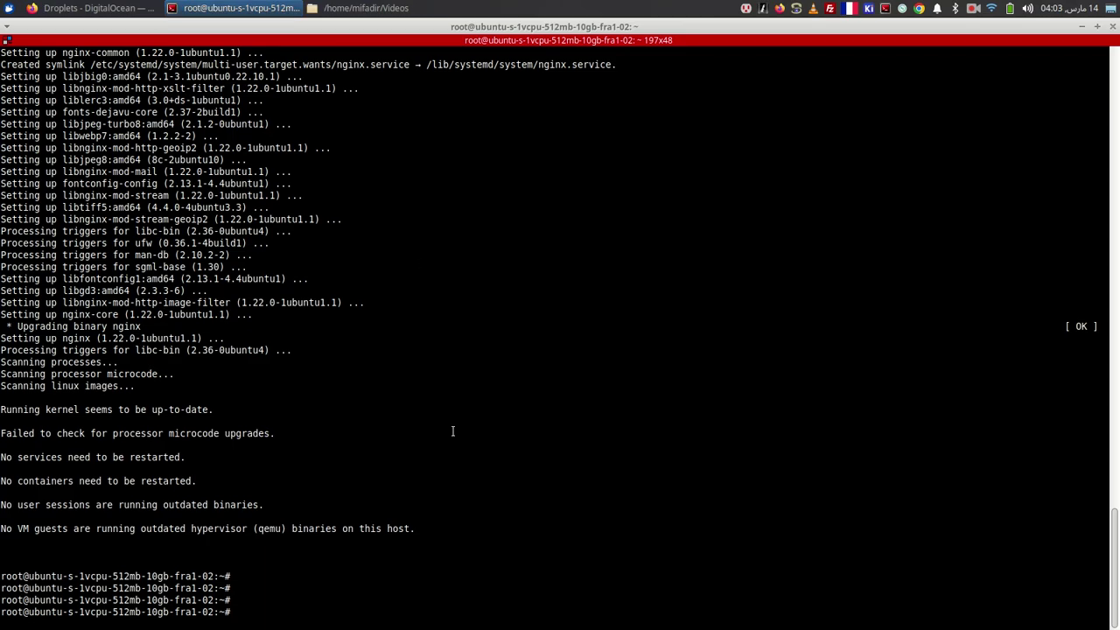
key("Return")
type("ssh root")
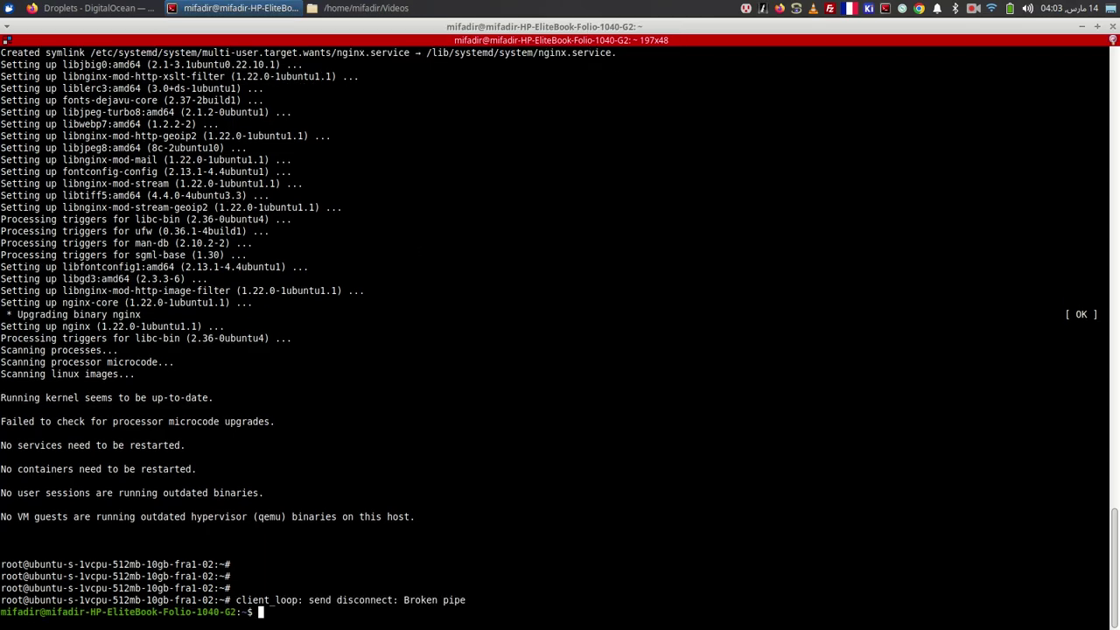
type("@")
right_click(633, 265)
left_click(700, 289)
key("Return")
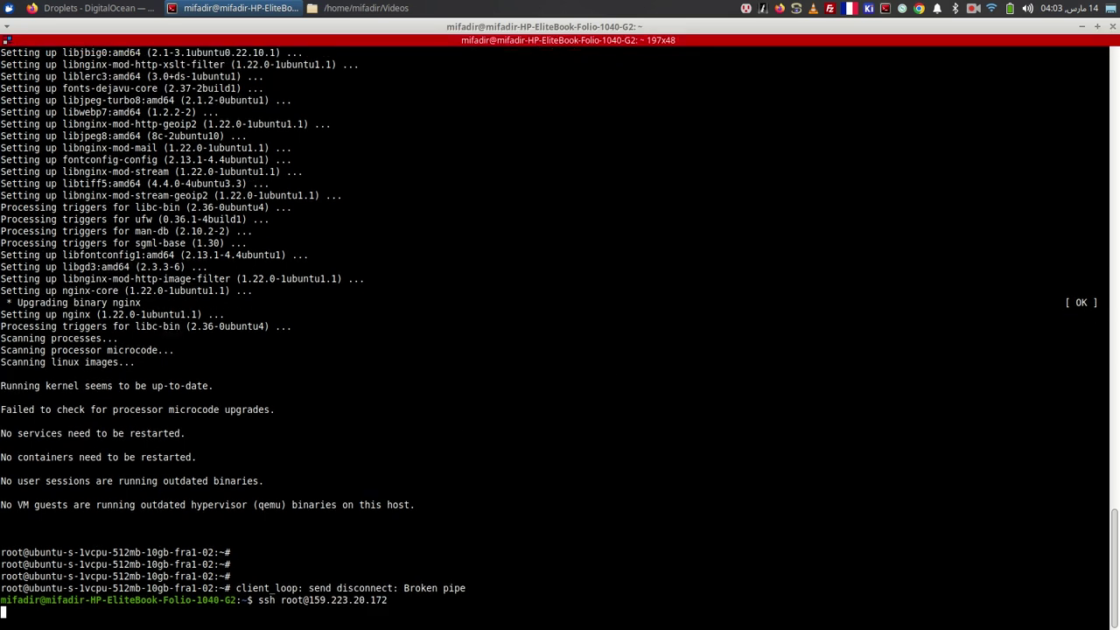
type("yes")
key("Return")
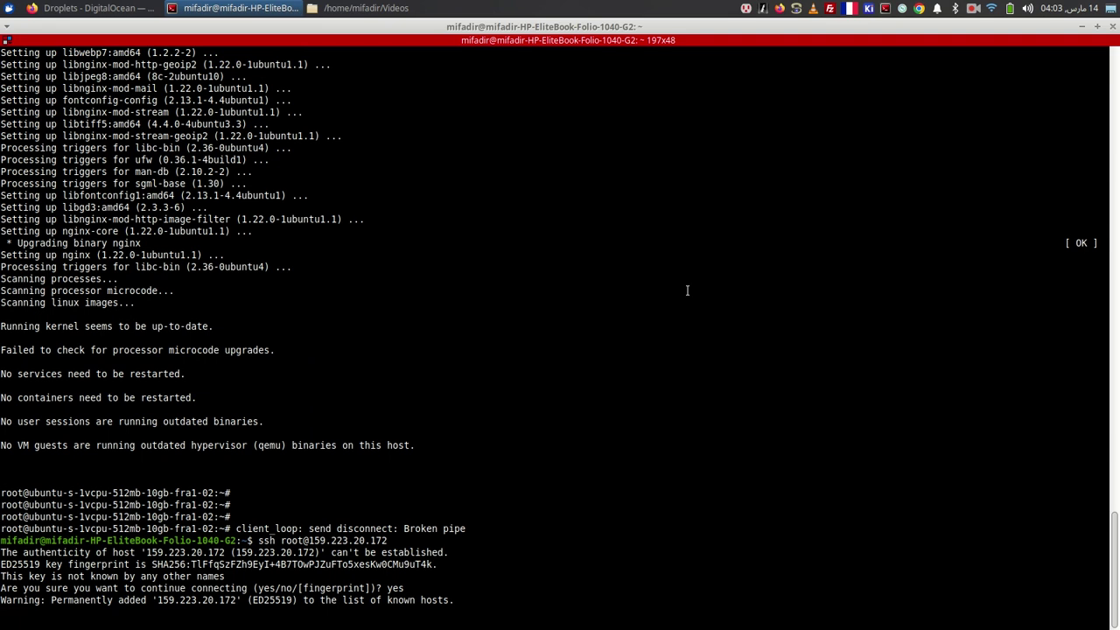
Step: Install the web server on the remaining Droplet with "apt-get update && apt-get install -y nginx"
type("apt")
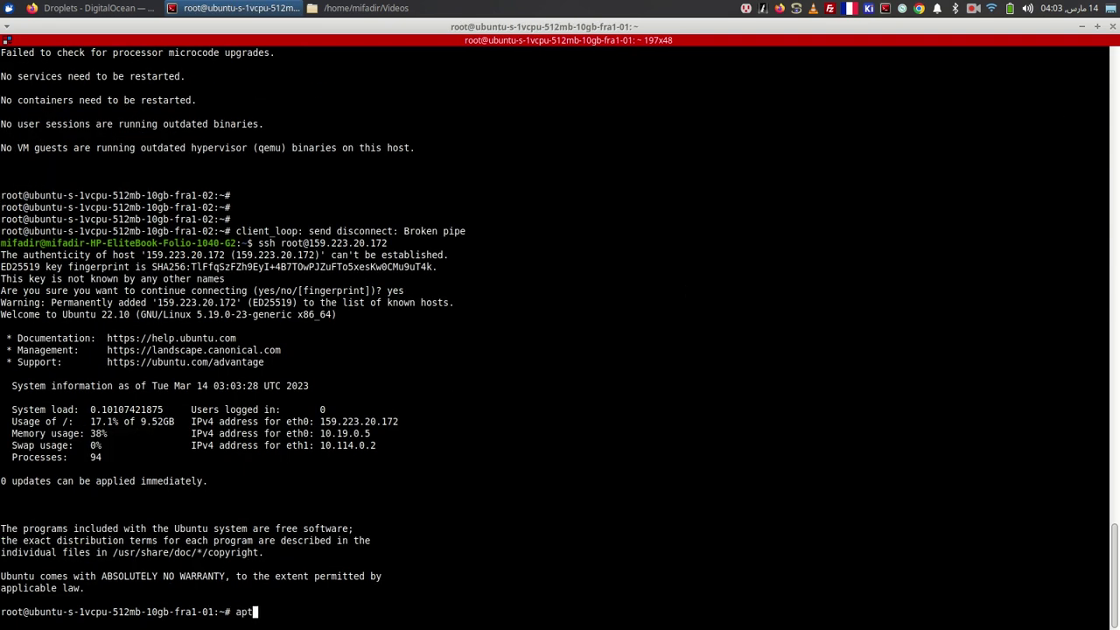
type("-get update &")
type("& in")
type("apt-get instal")
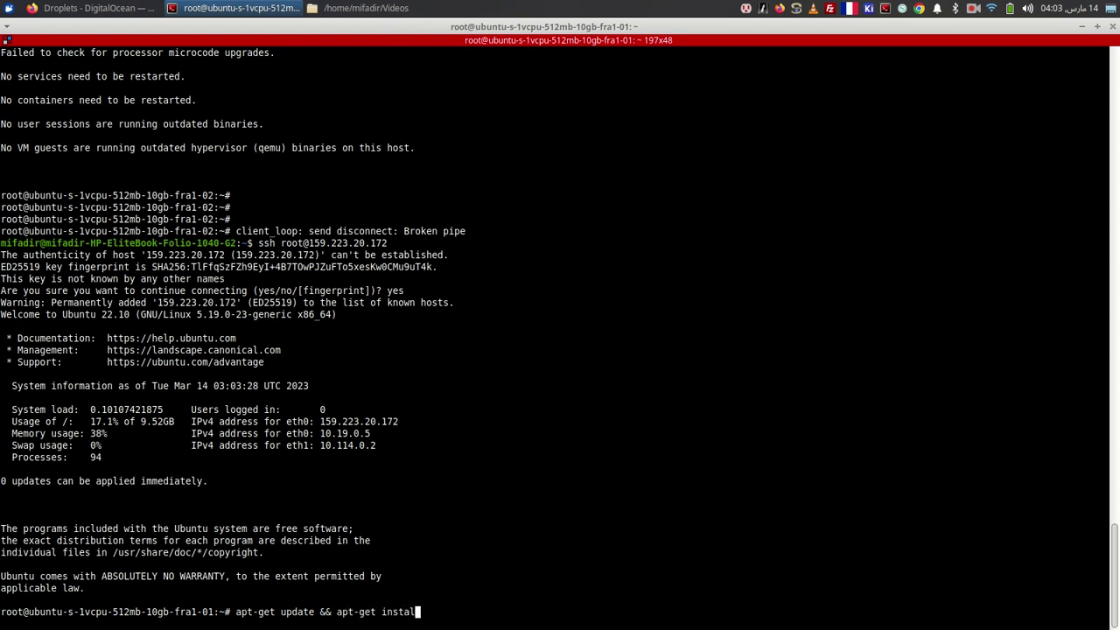
type("l -y nginx")
key("Return")
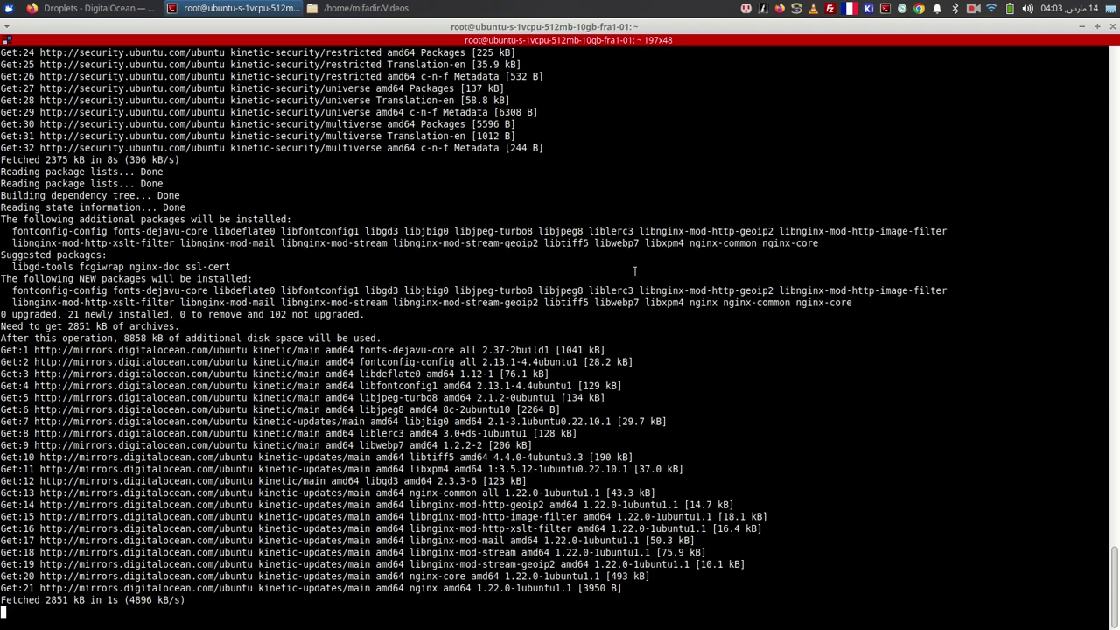
key("alt+Tab")
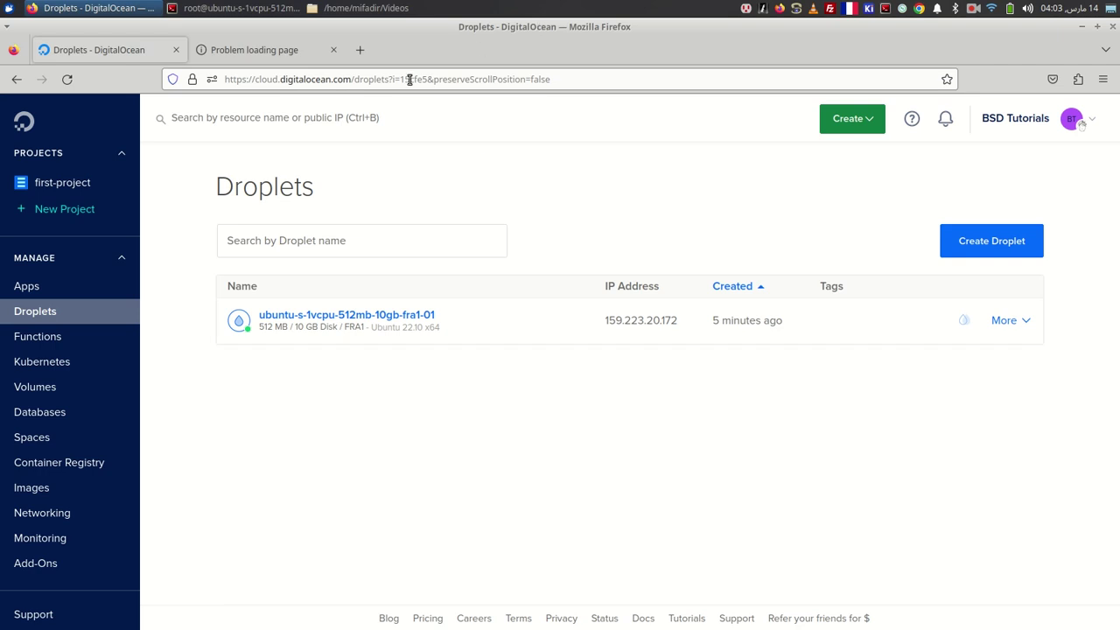
key("alt+Tab")
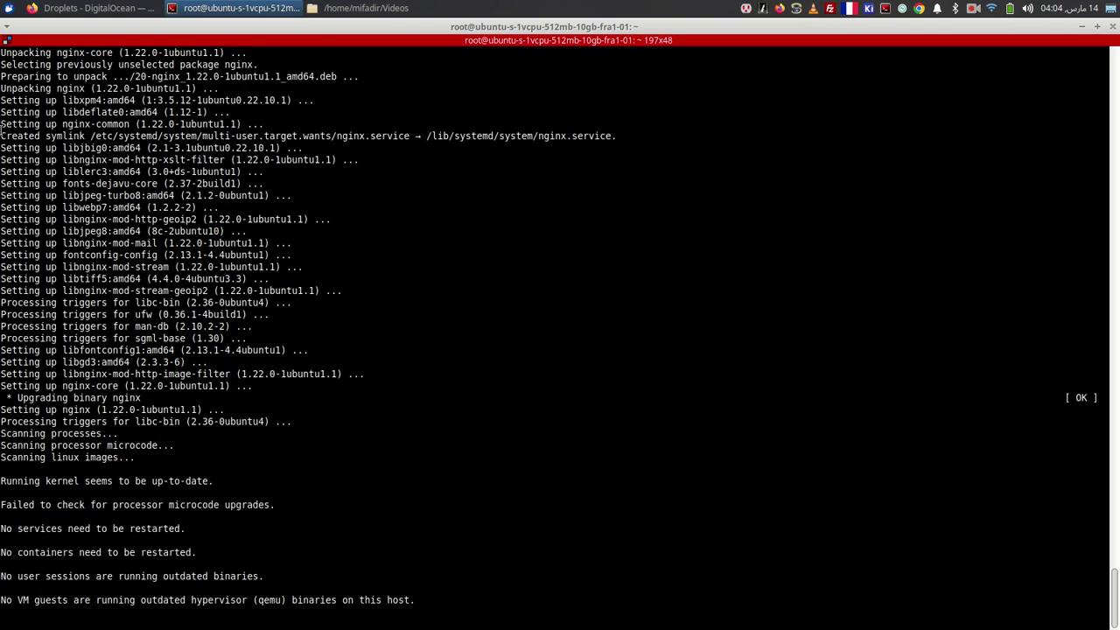
Step: Switch to Firefox and load the reserved IP 143.244.207.118 over plain HTTP instead of HTTPS to check the web server
left_click(81, 9)
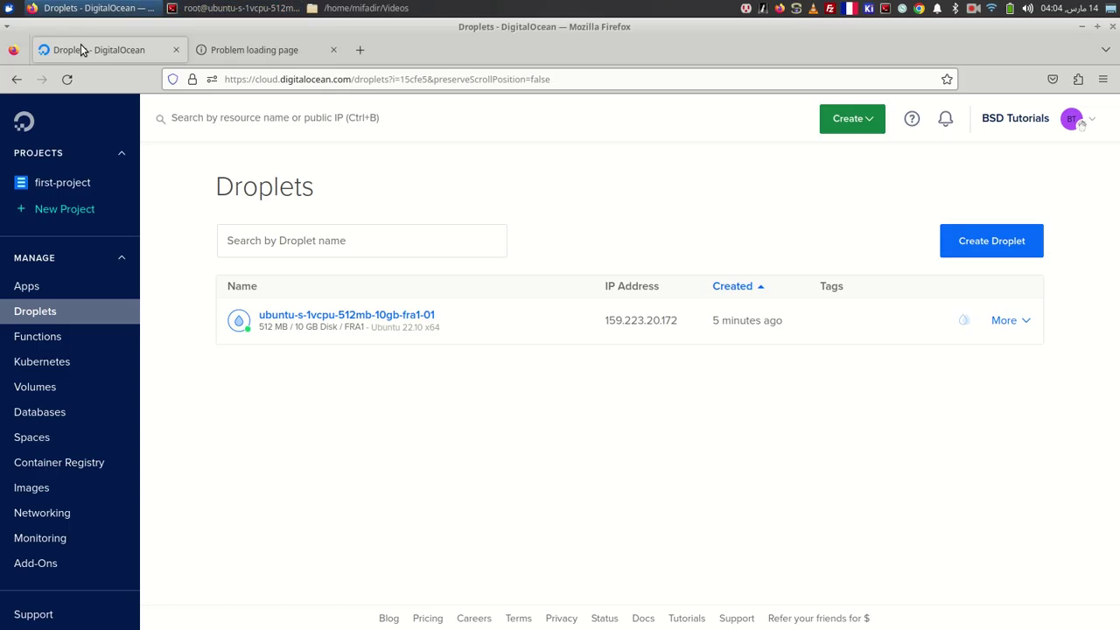
left_click(297, 52)
left_click(315, 77)
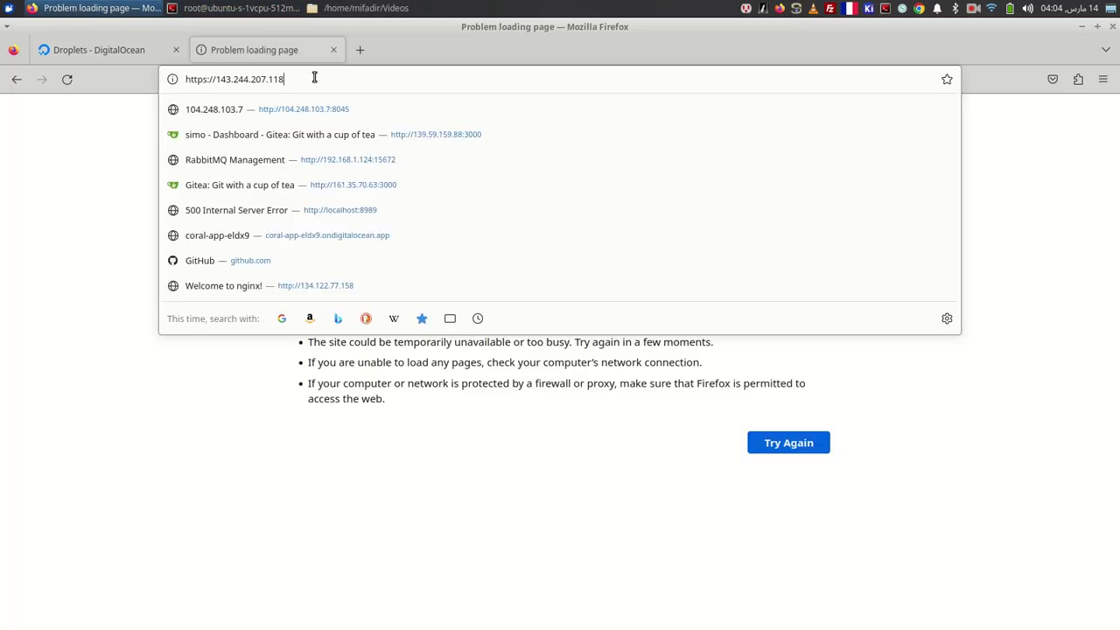
left_click(361, 50)
left_click(295, 54)
key("Return")
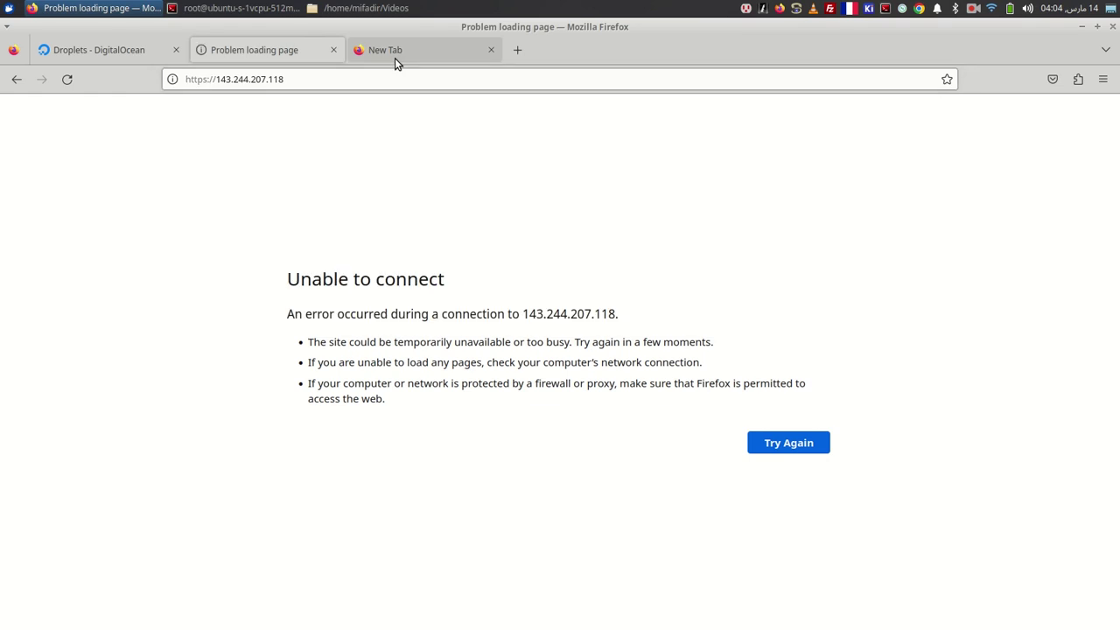
left_click(208, 77)
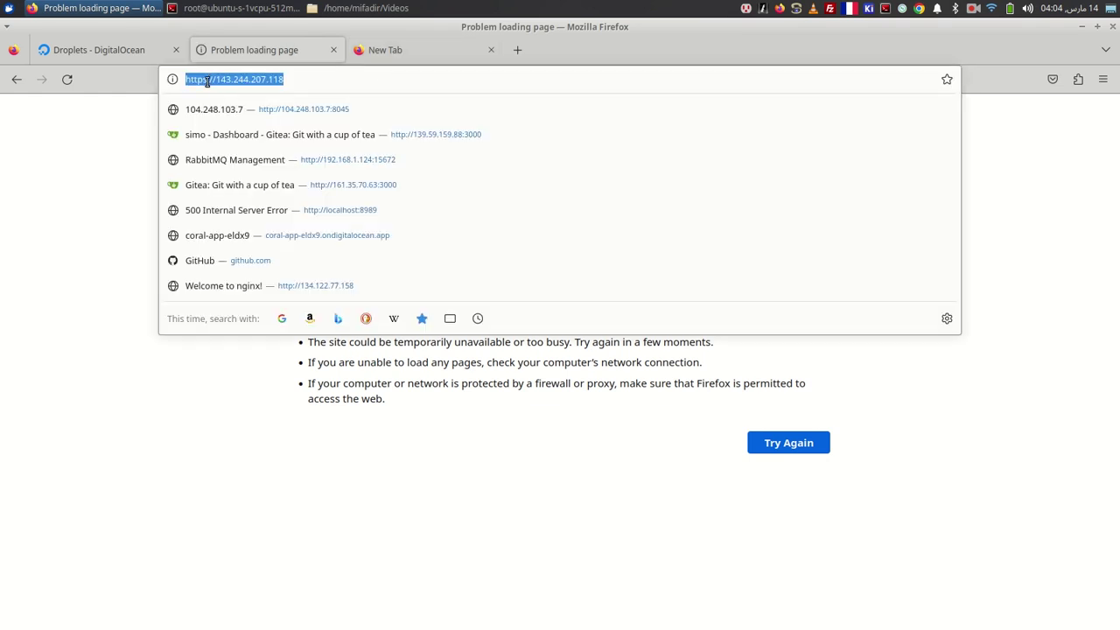
key("BackSpace")
key("Return")
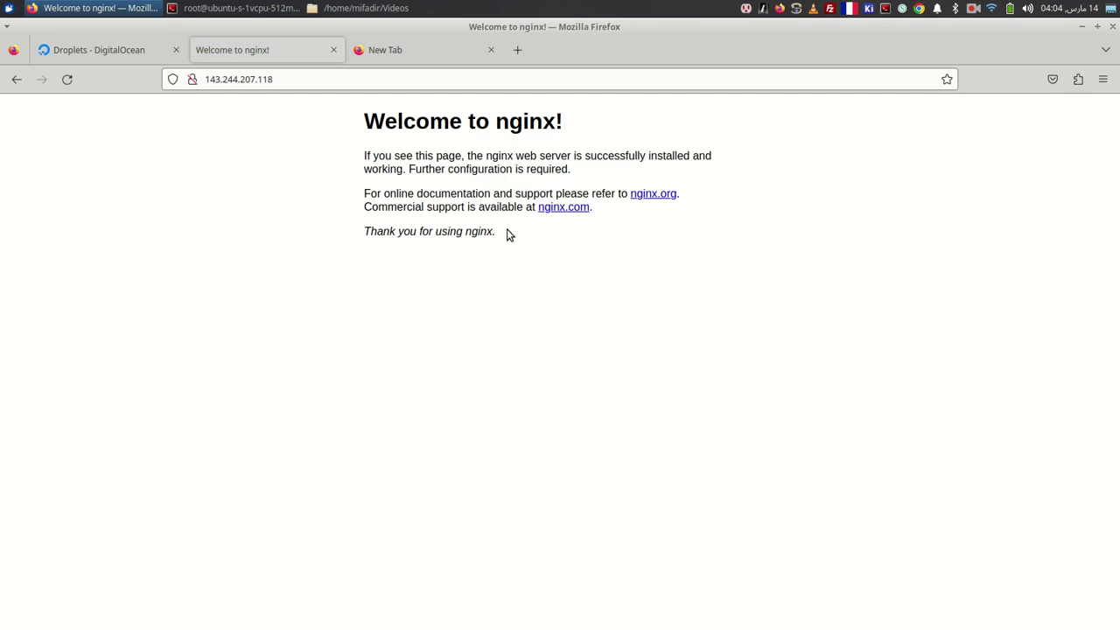
Step: Open the reserved IPs overview in DigitalOcean and examine the Droplet assigned to 143.244.207.118 and the same-datacenter rule
left_click(104, 50)
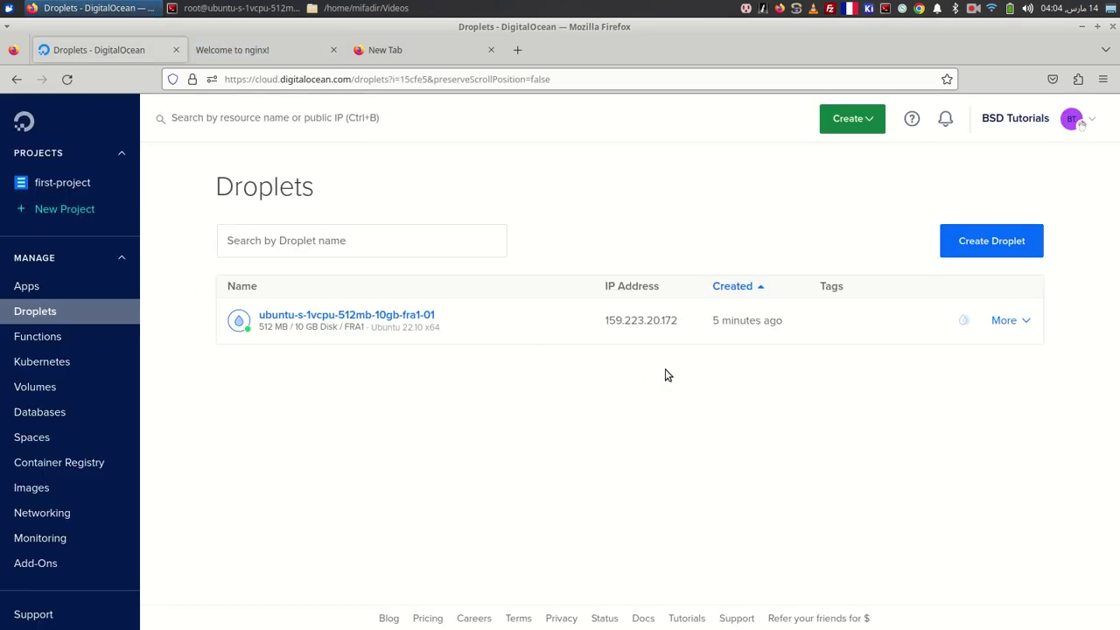
left_click(63, 513)
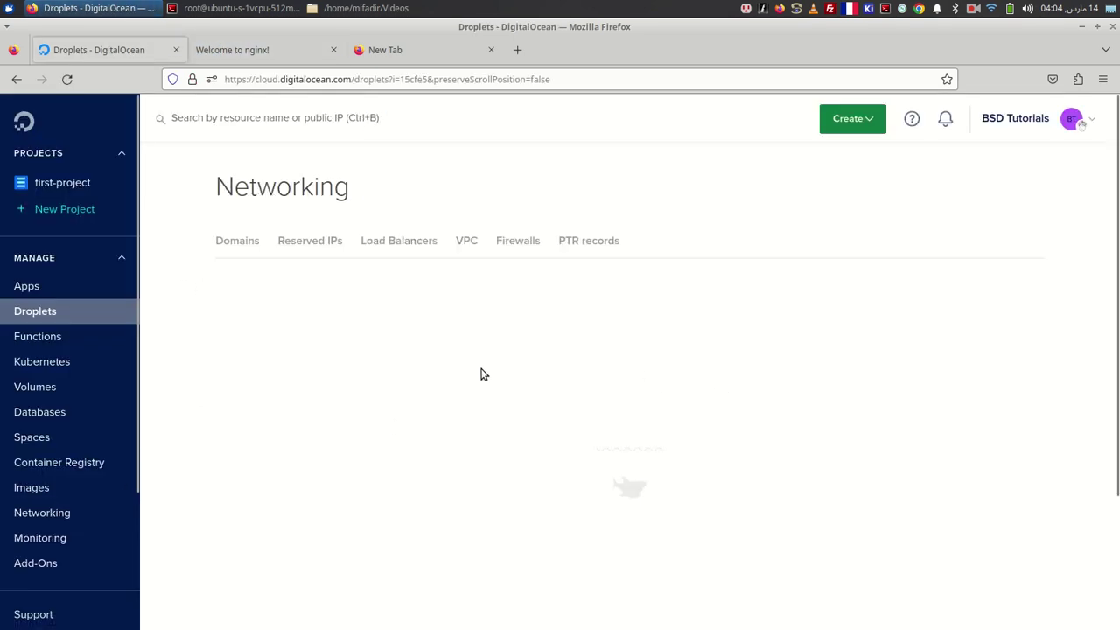
left_click(330, 239)
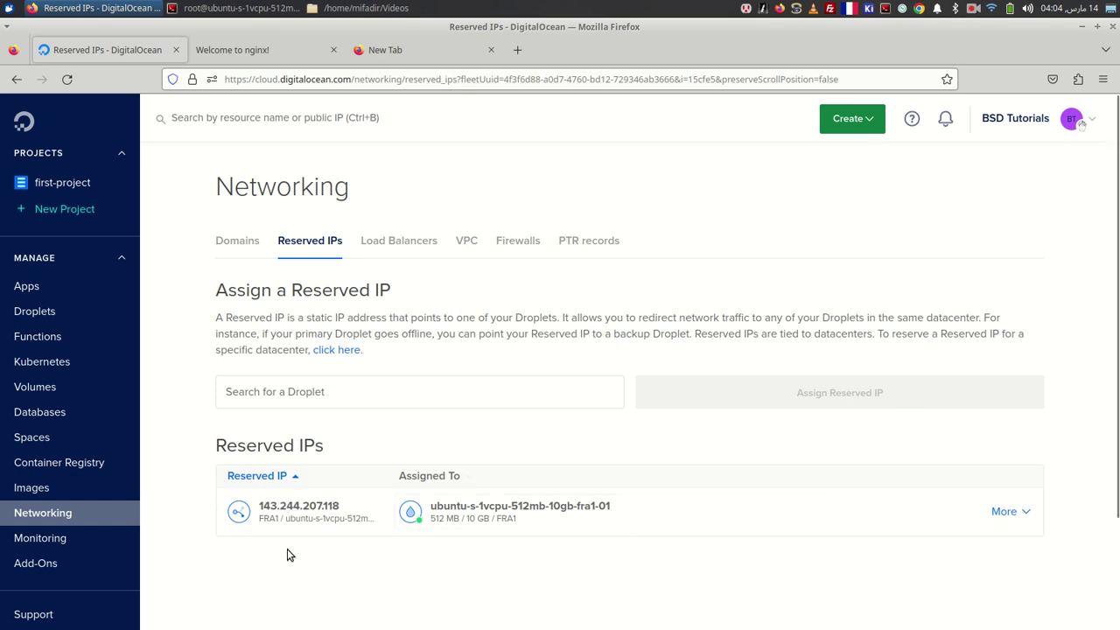
double_click(294, 505)
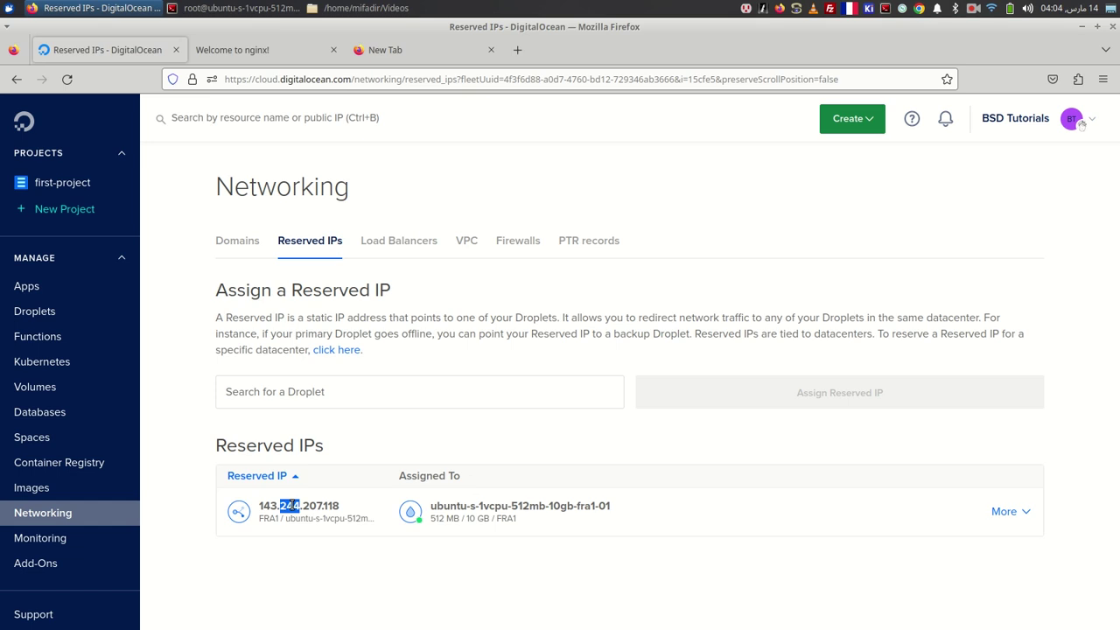
triple_click(294, 505)
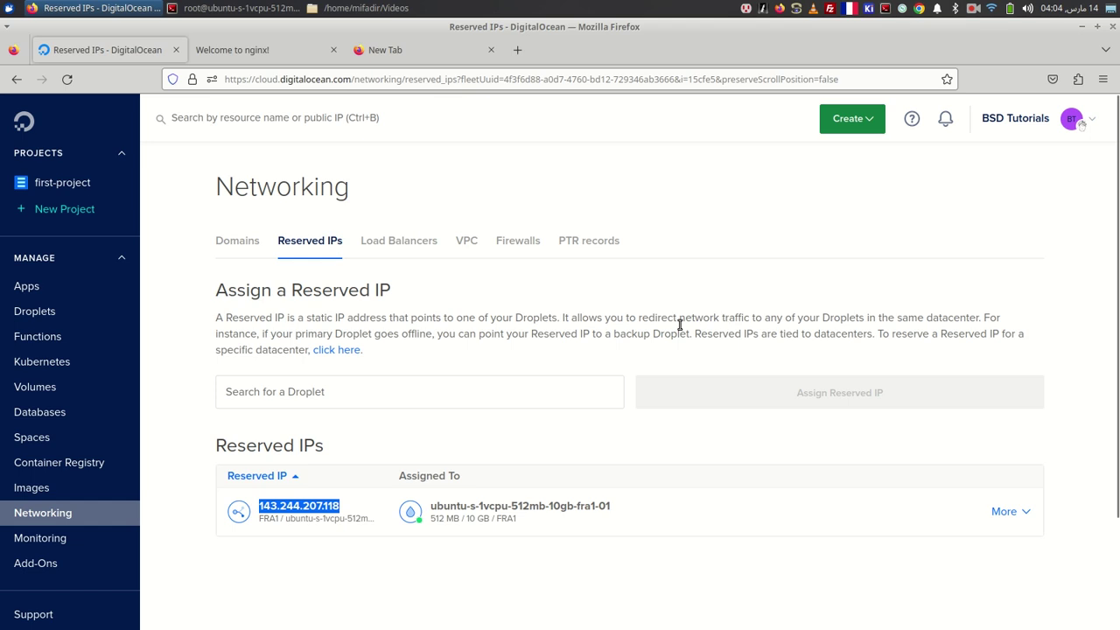
left_click_drag(639, 319, 867, 319)
left_click(847, 328)
double_click(911, 317)
double_click(960, 317)
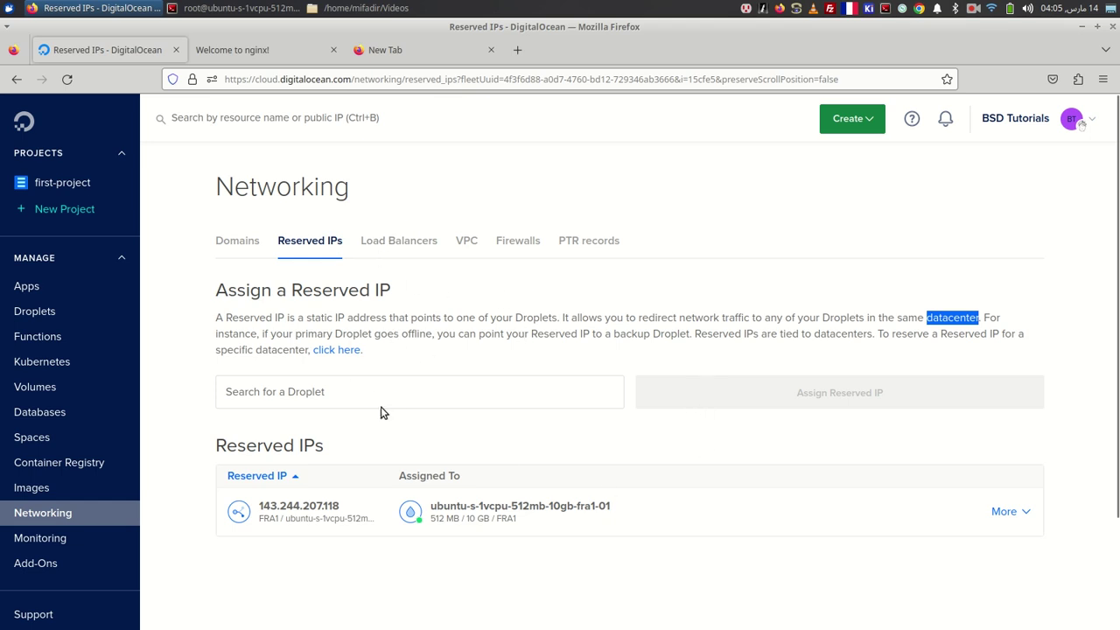
Step: Review the management actions offered for the reserved IP 143.244.207.118 without choosing any
left_click(1005, 512)
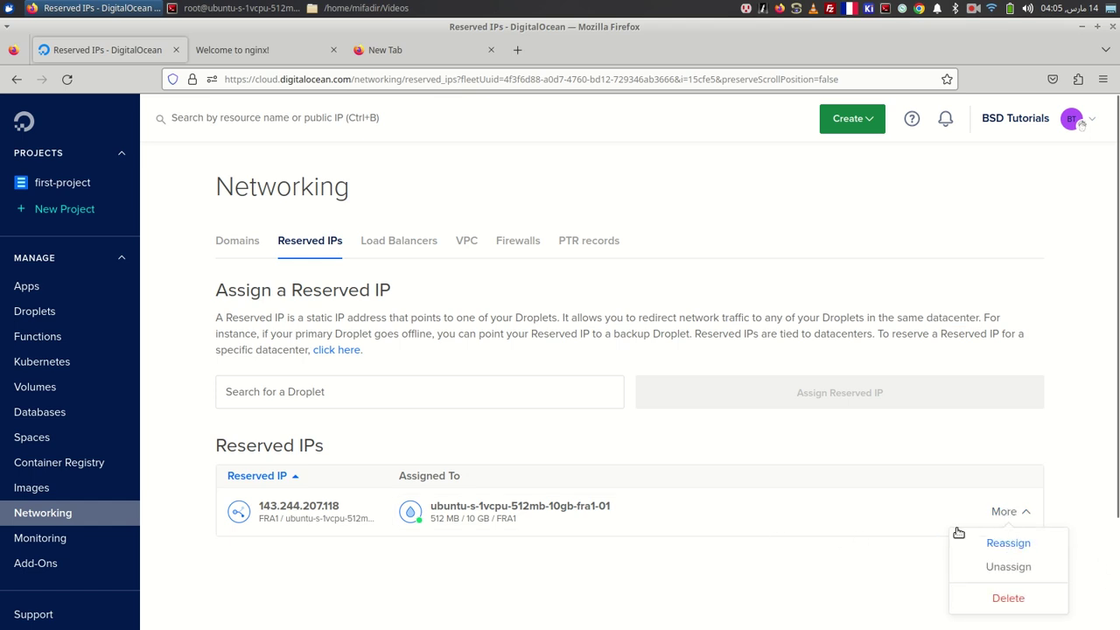
left_click(490, 379)
left_click(391, 320)
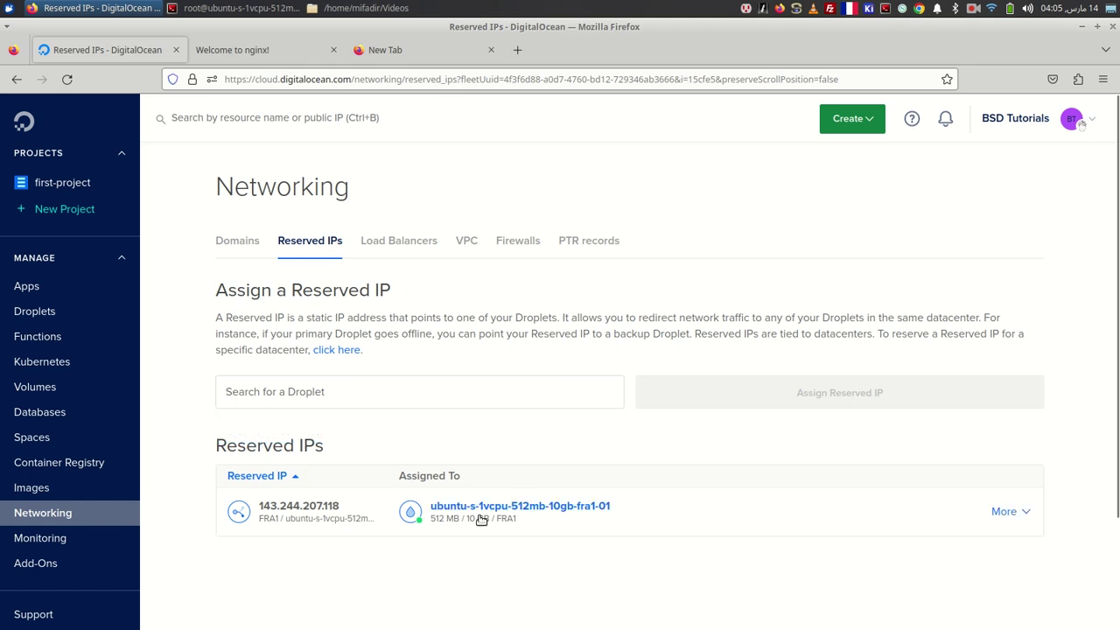
double_click(317, 505)
left_click(318, 505)
left_click_drag(261, 505, 348, 505)
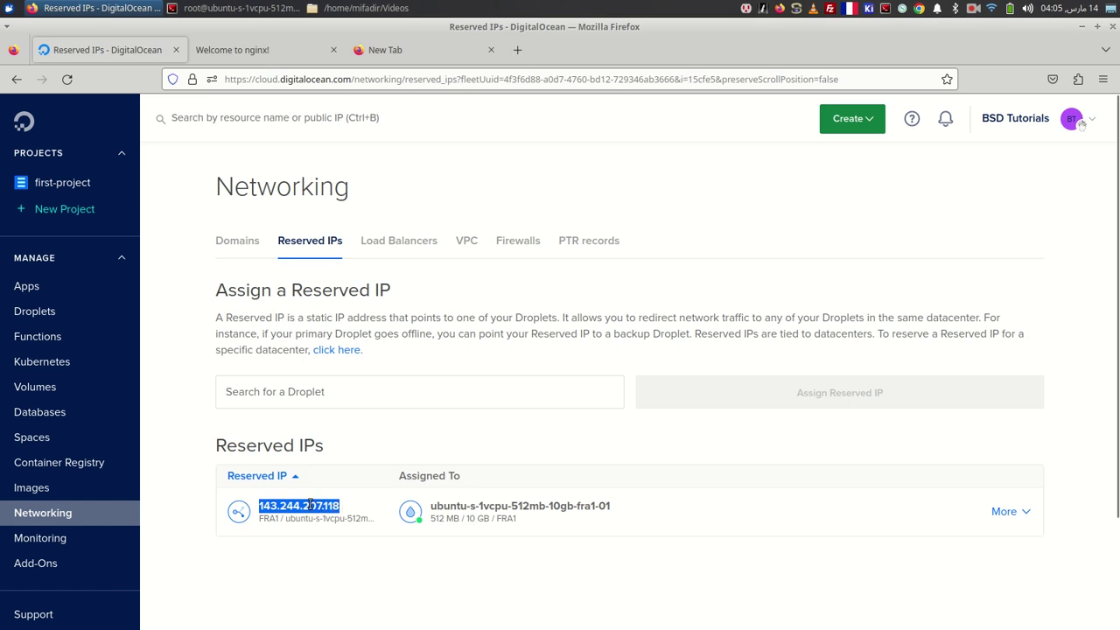
left_click(310, 505)
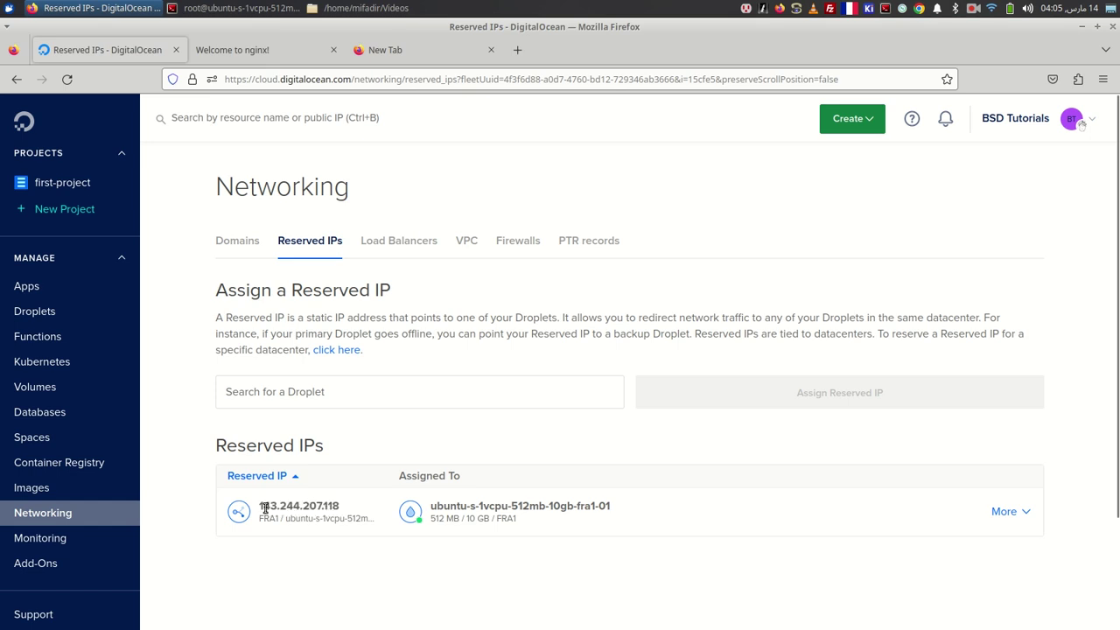
double_click(282, 505)
left_click(283, 505)
double_click(283, 505)
left_click(274, 507)
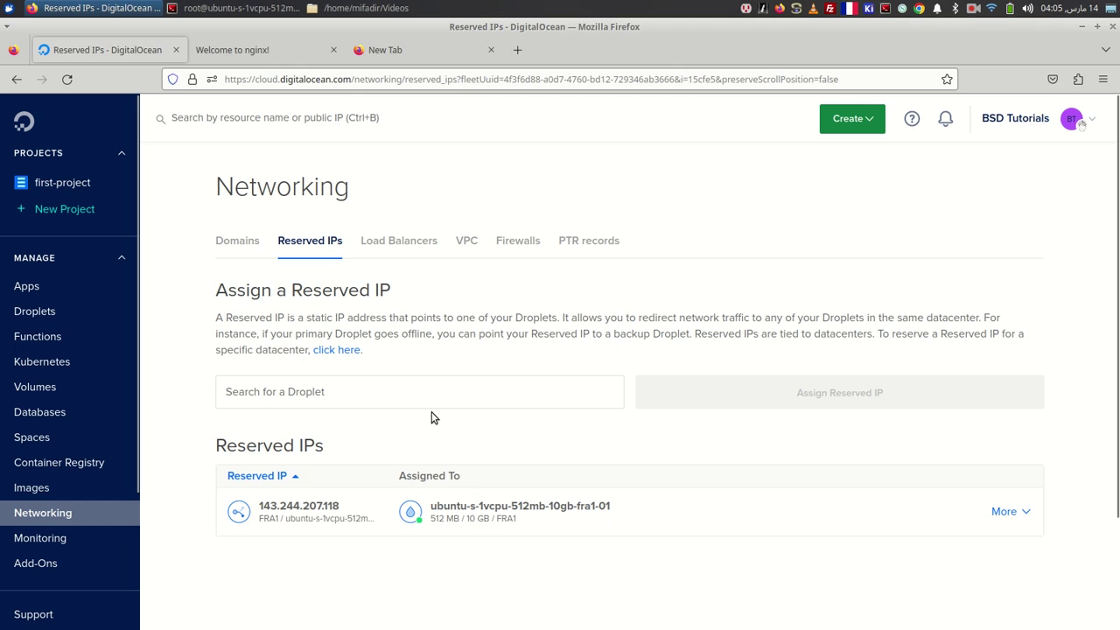
double_click(314, 505)
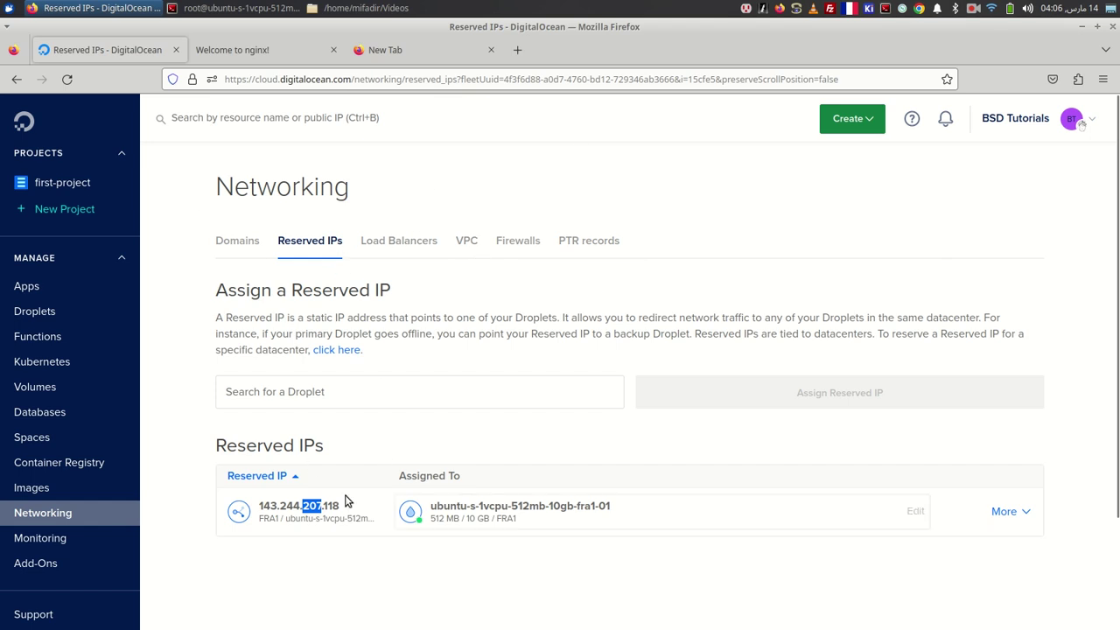
left_click(1016, 512)
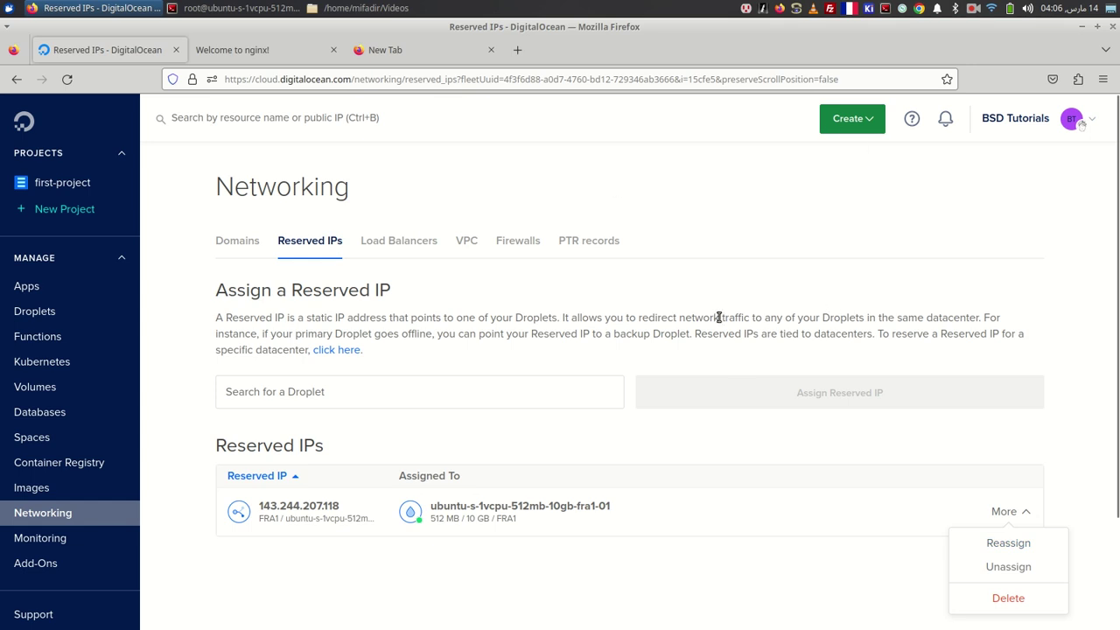
left_click(979, 11)
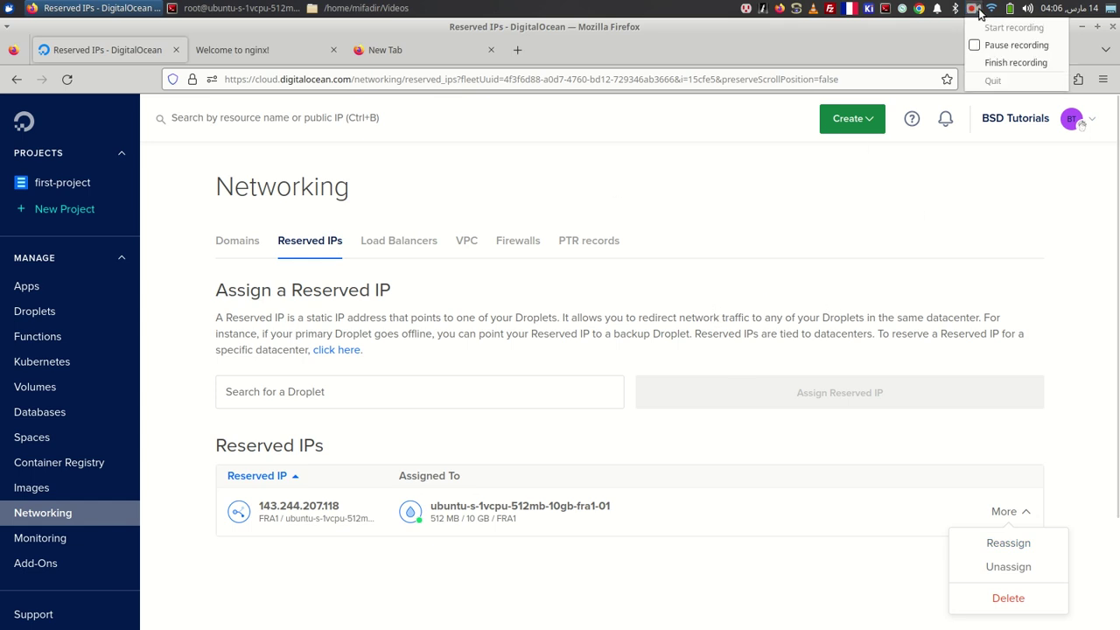